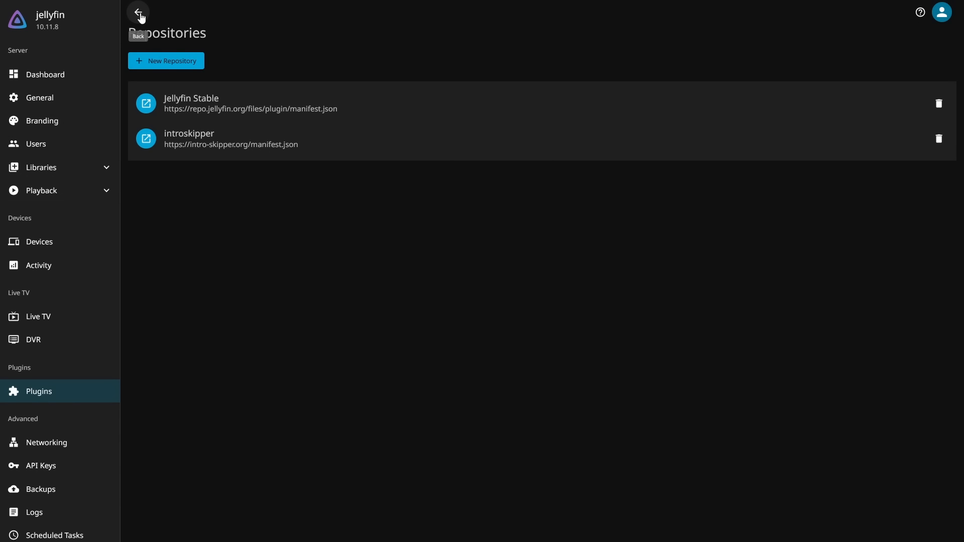
Search the available plugins for "intro" and open the Intro Skipper plugin's page
{"action": "left_click", "coordinate": [138, 13]}
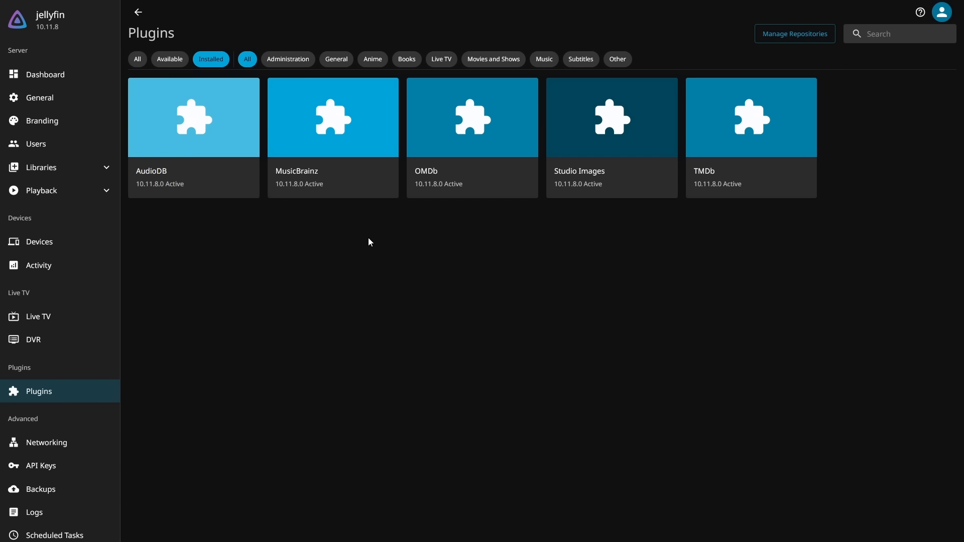
{"action": "left_click", "coordinate": [160, 64]}
{"action": "left_click", "coordinate": [904, 34]}
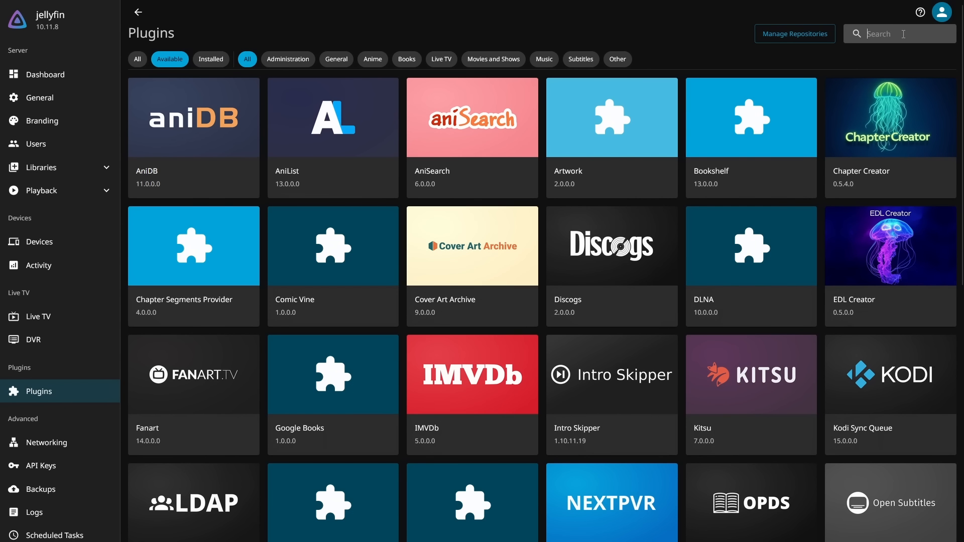
{"action": "type", "text": "intro"}
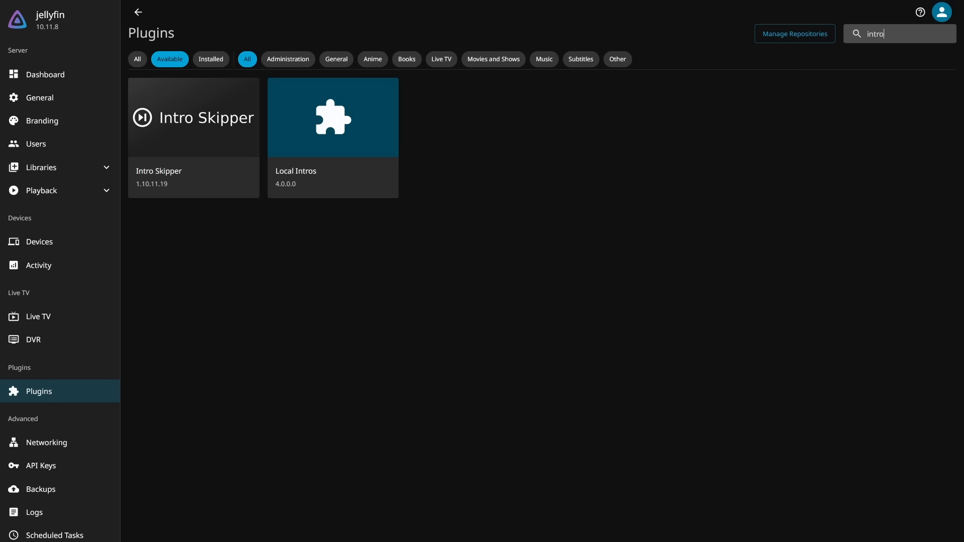
{"action": "left_click", "coordinate": [206, 137]}
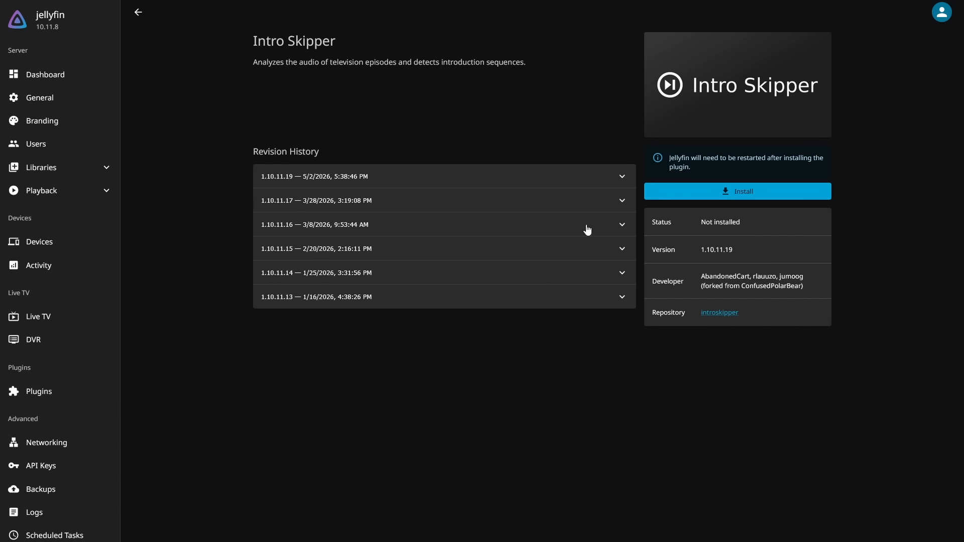
Install the Intro Skipper plugin and accept the third-party plugin warning
{"action": "left_click", "coordinate": [700, 196]}
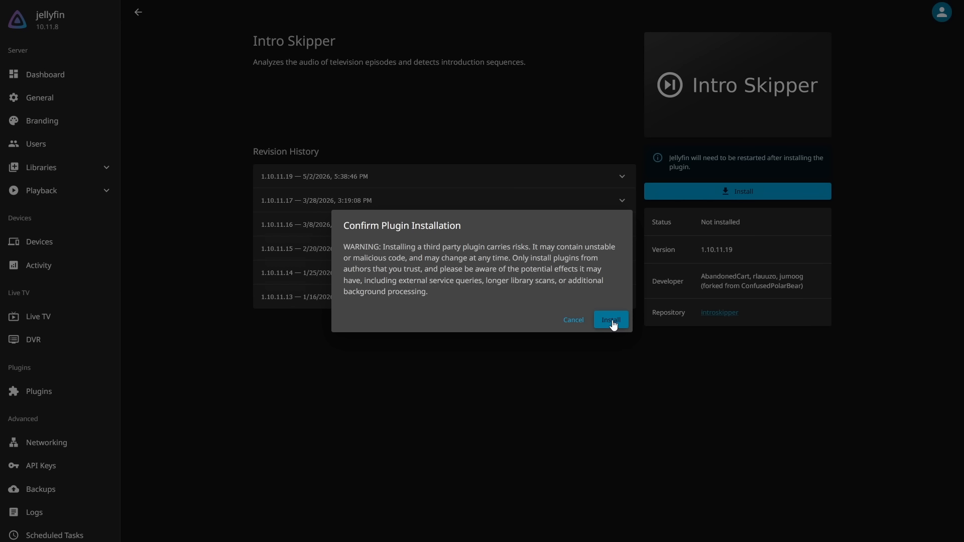
{"action": "left_click_drag", "start_coordinate": [435, 250], "coordinate": [539, 248]}
{"action": "left_click", "coordinate": [539, 249]}
{"action": "left_click", "coordinate": [611, 320]}
{"action": "left_click_drag", "start_coordinate": [285, 37], "coordinate": [597, 40]}
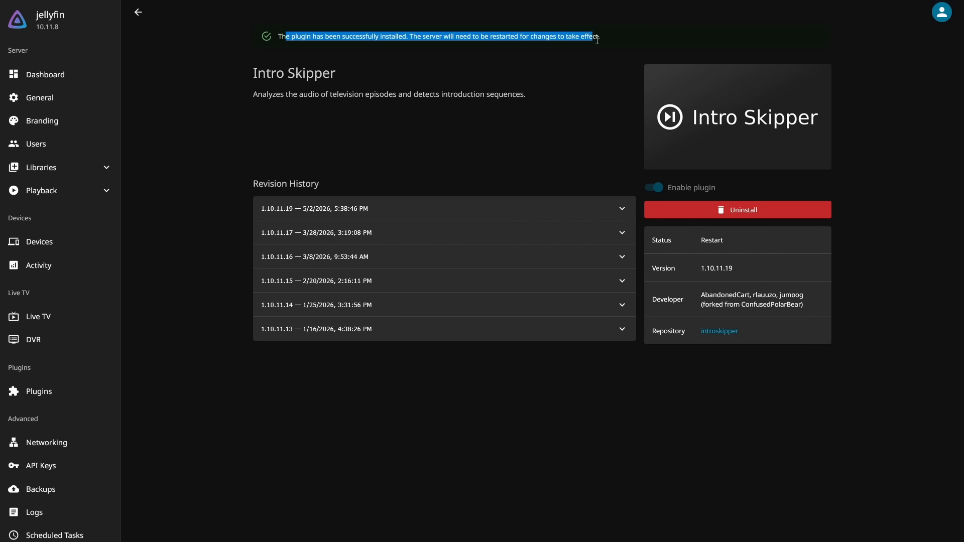
{"action": "left_click", "coordinate": [598, 40]}
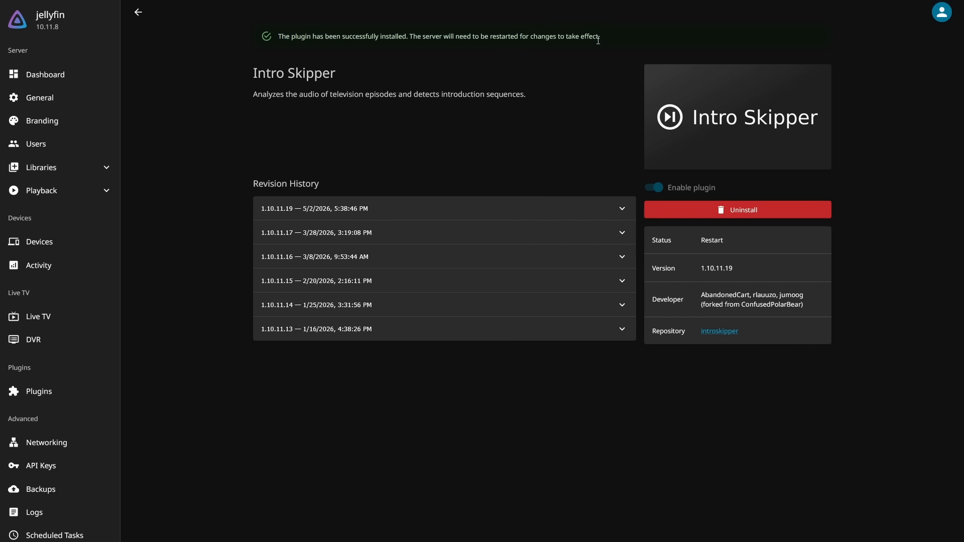
Restart the Jellyfin server to activate the Intro Skipper plugin
{"action": "left_click", "coordinate": [48, 85]}
{"action": "left_click", "coordinate": [245, 141]}
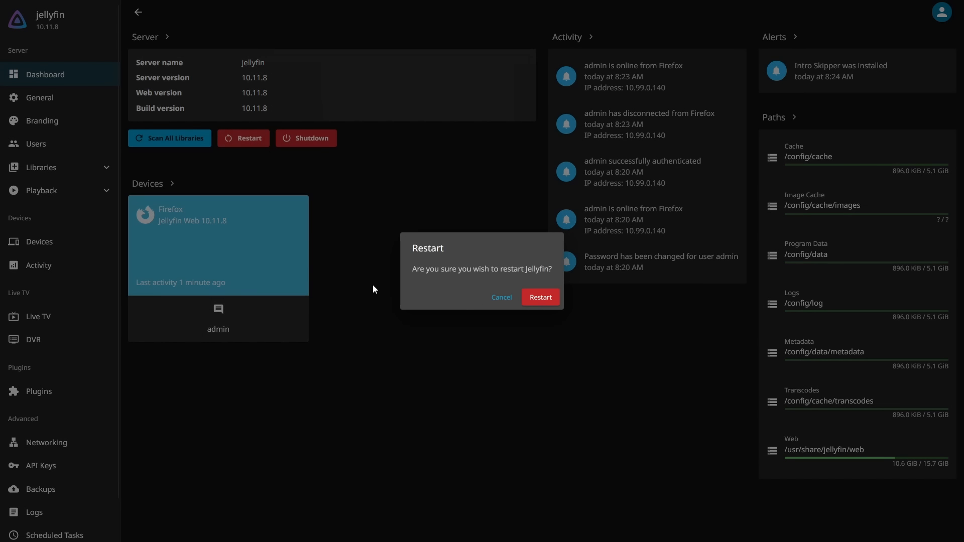
{"action": "left_click", "coordinate": [539, 301]}
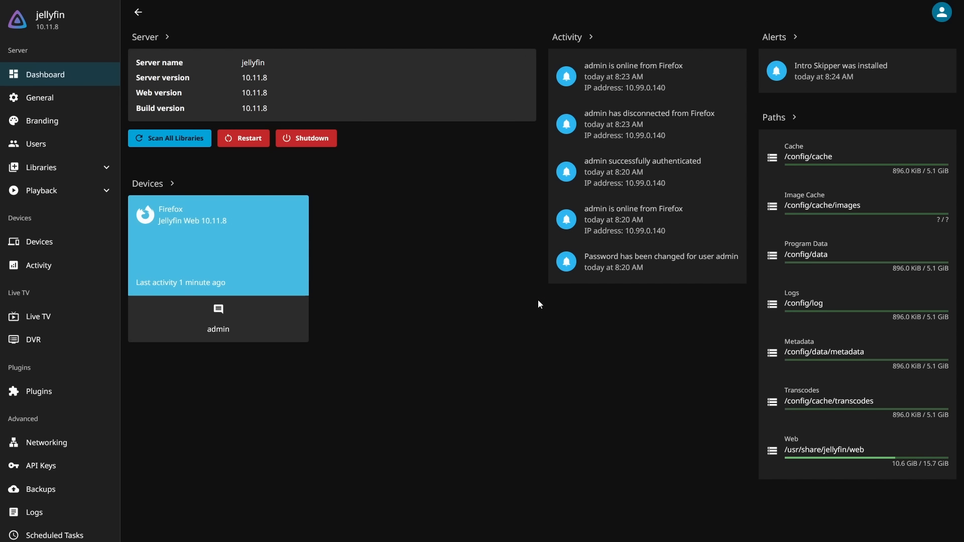
Open the settings of the installed Intro Skipper plugin to review its analysis options
{"action": "left_click", "coordinate": [52, 394]}
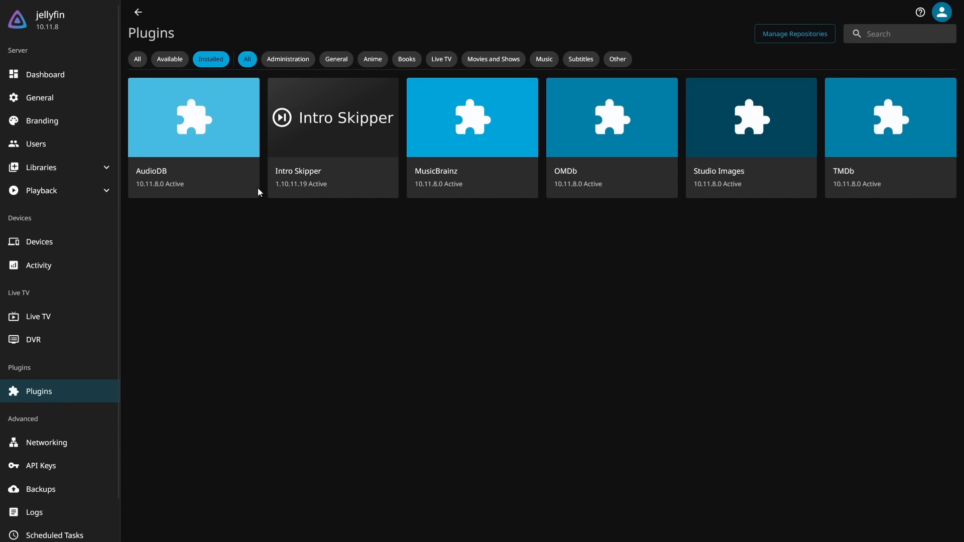
{"action": "left_click", "coordinate": [330, 114]}
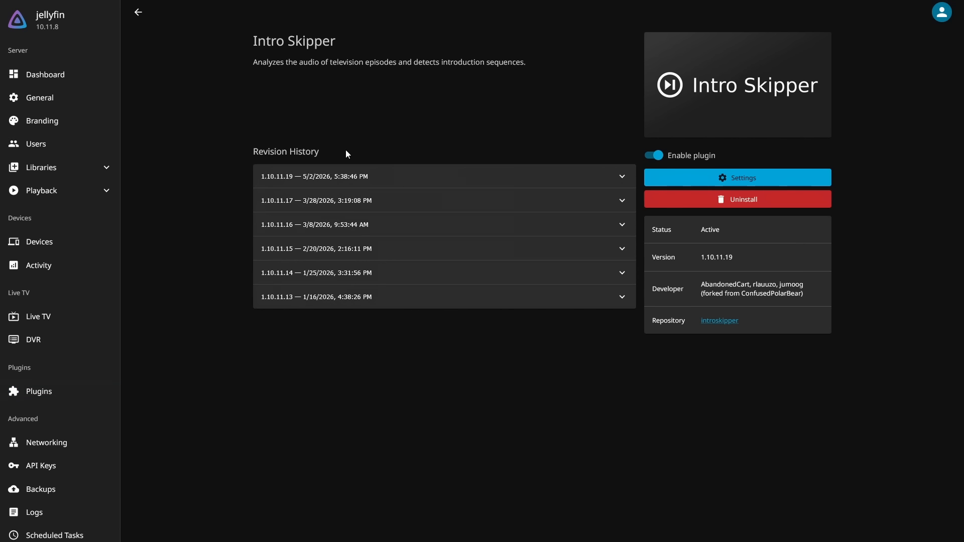
{"action": "left_click", "coordinate": [680, 182]}
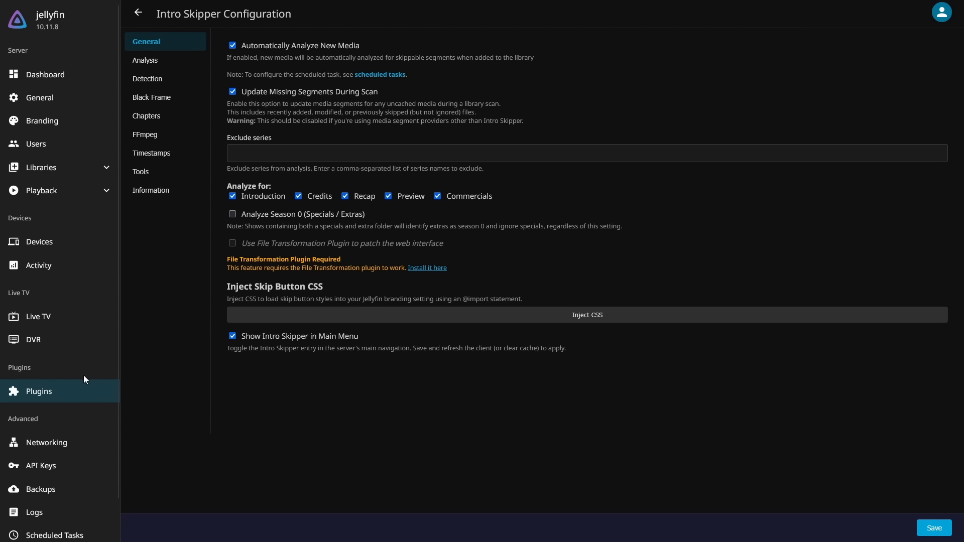
Run the Detect and Analyze Media Segments scheduled task of Intro Skipper
{"action": "left_click", "coordinate": [76, 537]}
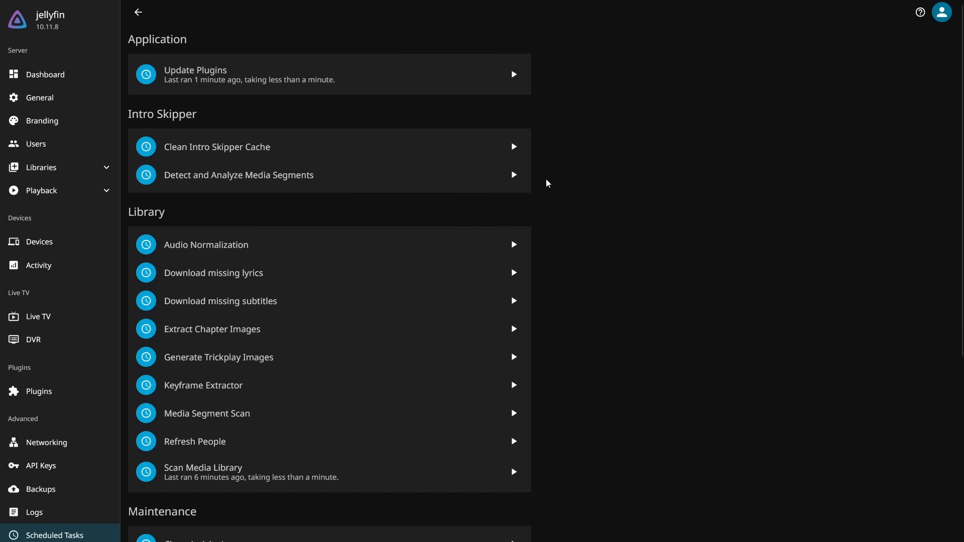
{"action": "left_click", "coordinate": [515, 177]}
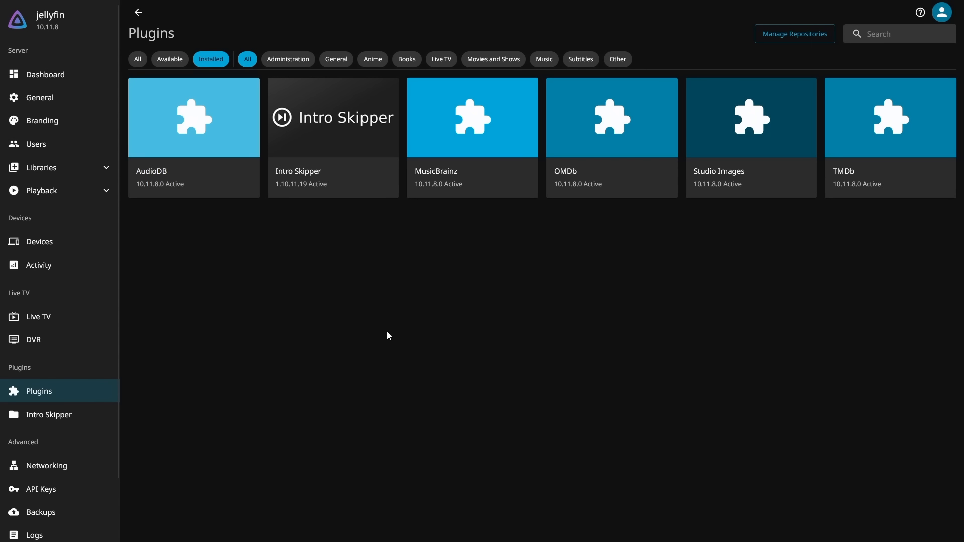
Add a plugin repository named "cinema mode" using the copied manifest.json URL of the jellyfin-plugin-cinemamode project
{"action": "left_click", "coordinate": [784, 37]}
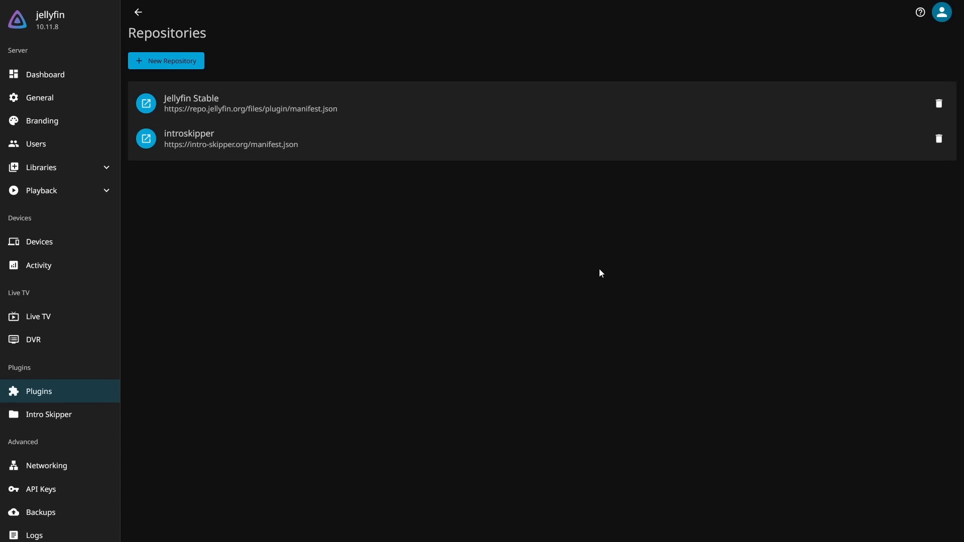
{"action": "left_click", "coordinate": [186, 62]}
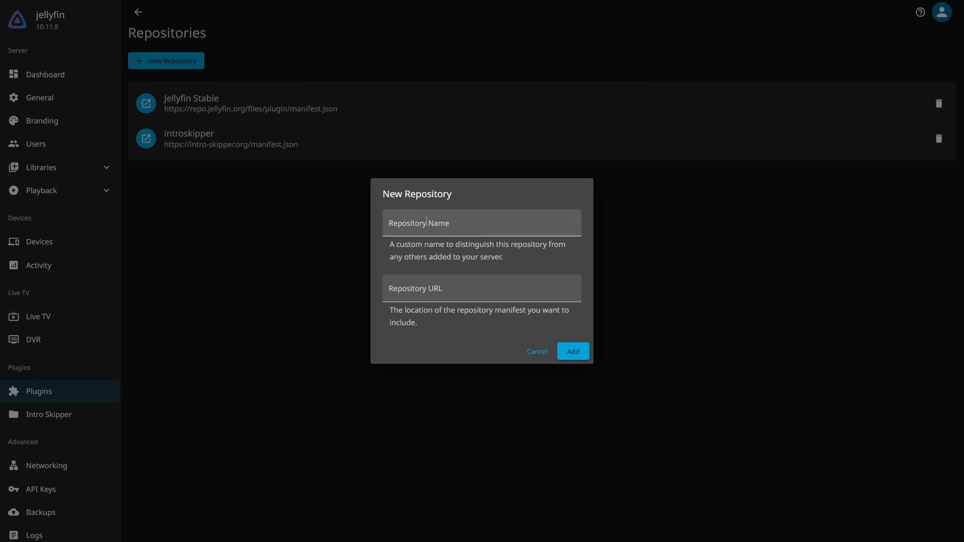
{"action": "left_click", "coordinate": [426, 222]}
{"action": "type", "text": "cinema mode"}
{"action": "left_click", "coordinate": [520, 293]}
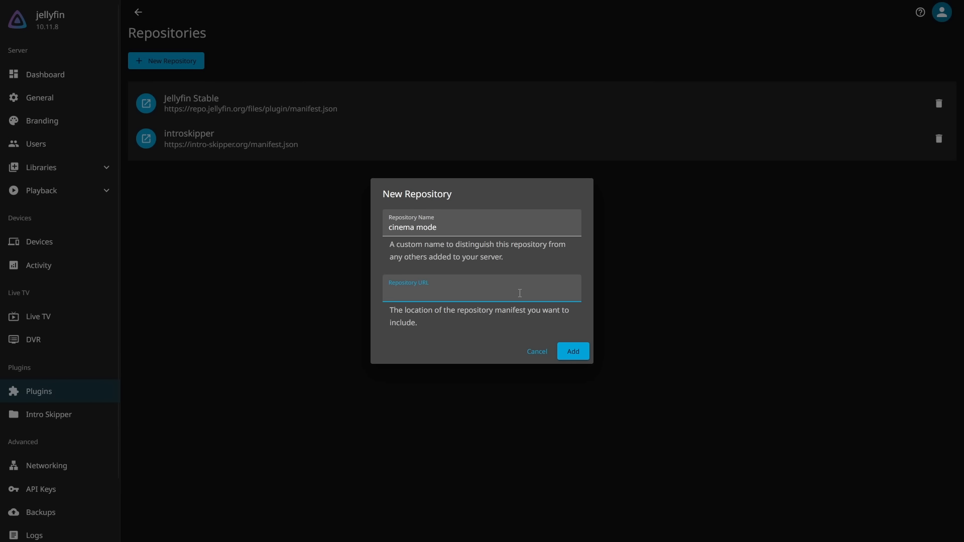
{"action": "key", "text": "ctrl+v"}
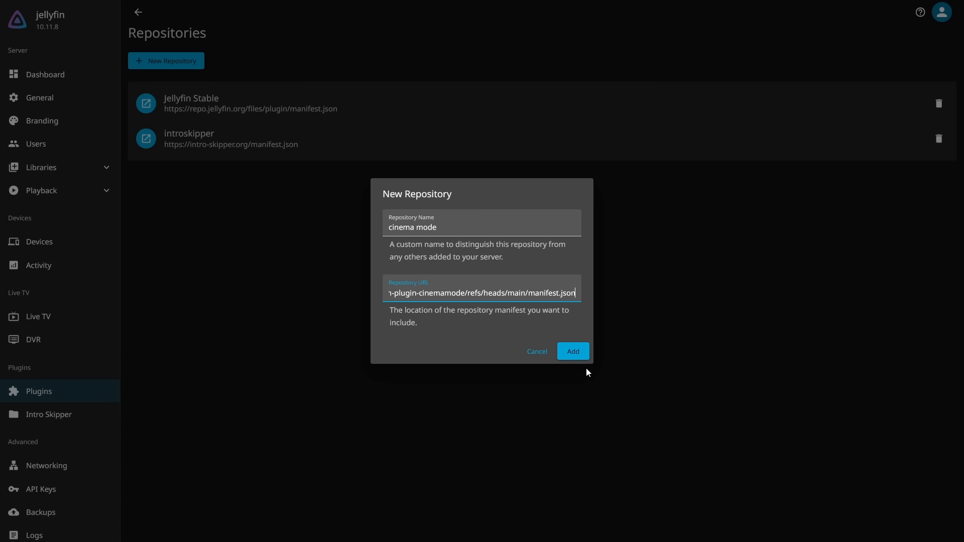
{"action": "left_click", "coordinate": [573, 351]}
Install the Cinema Mode plugin from the available plugins and accept the third-party warning
{"action": "left_click", "coordinate": [137, 13]}
{"action": "mouse_move", "coordinate": [136, 4]}
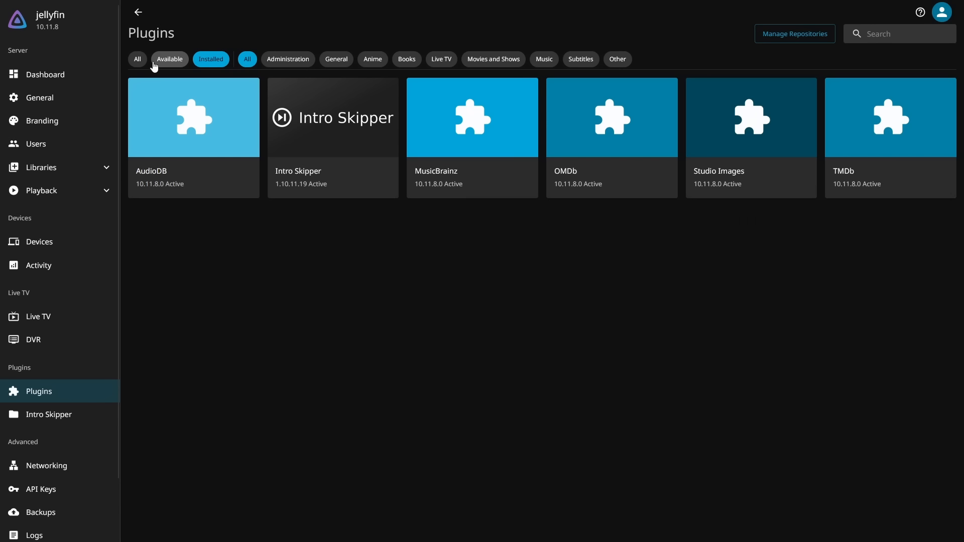
{"action": "left_click", "coordinate": [163, 65]}
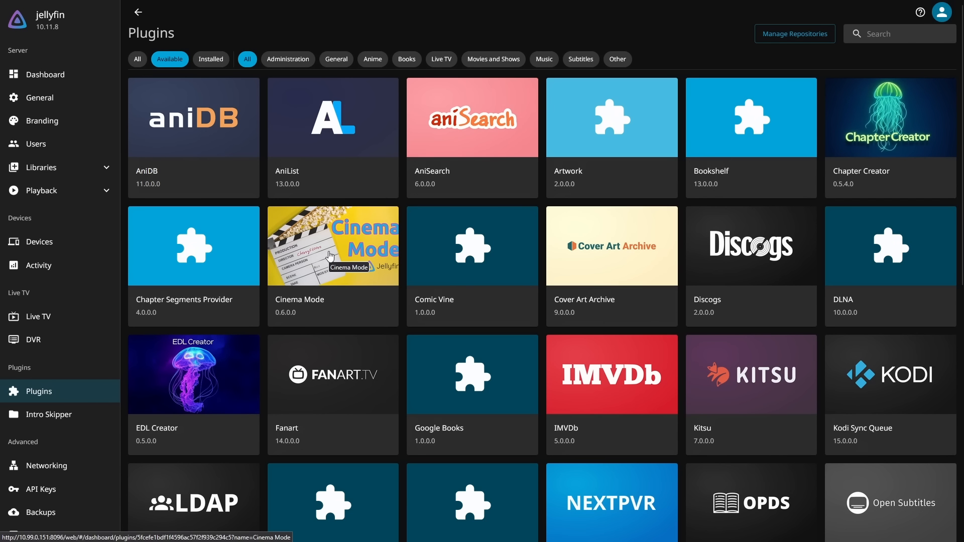
{"action": "left_click", "coordinate": [330, 256]}
{"action": "left_click", "coordinate": [728, 192]}
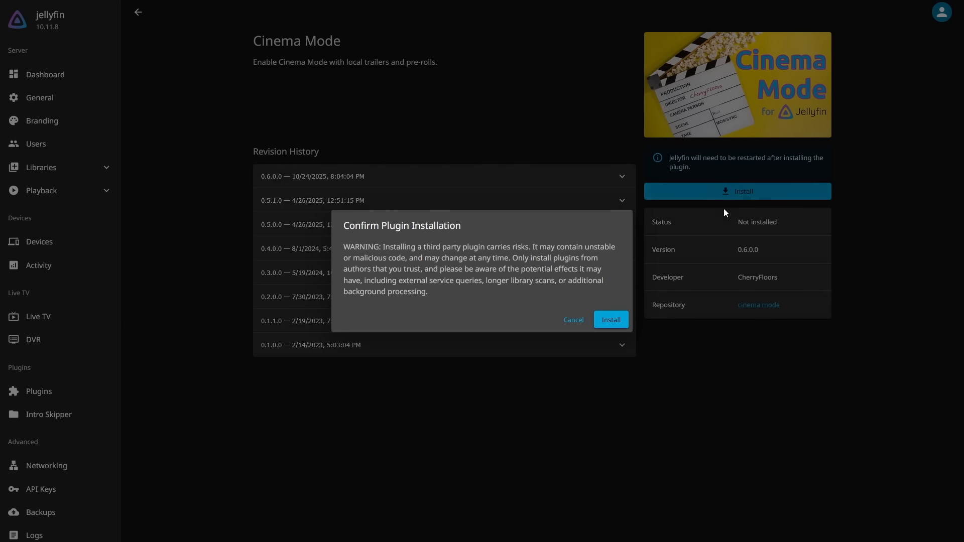
{"action": "left_click", "coordinate": [610, 320]}
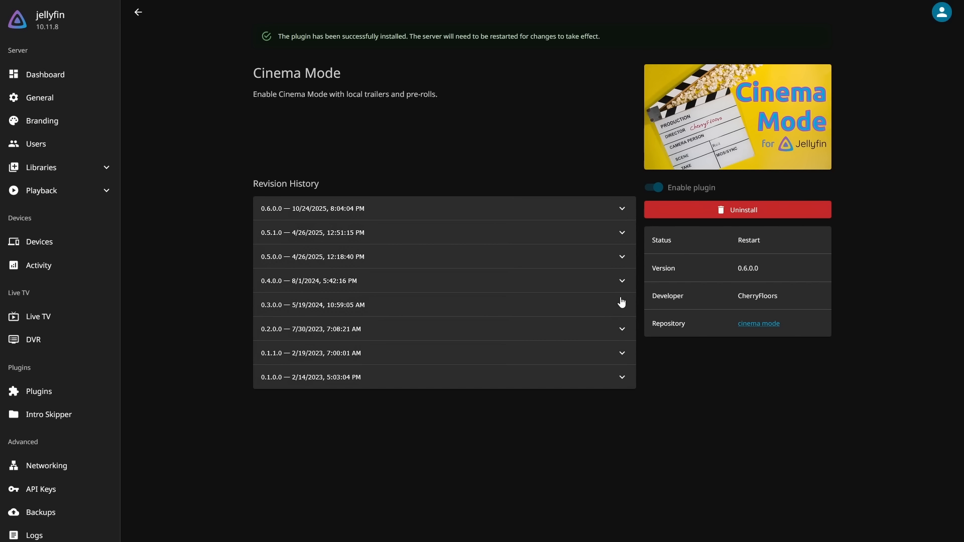
{"action": "left_click_drag", "start_coordinate": [467, 36], "coordinate": [574, 37]}
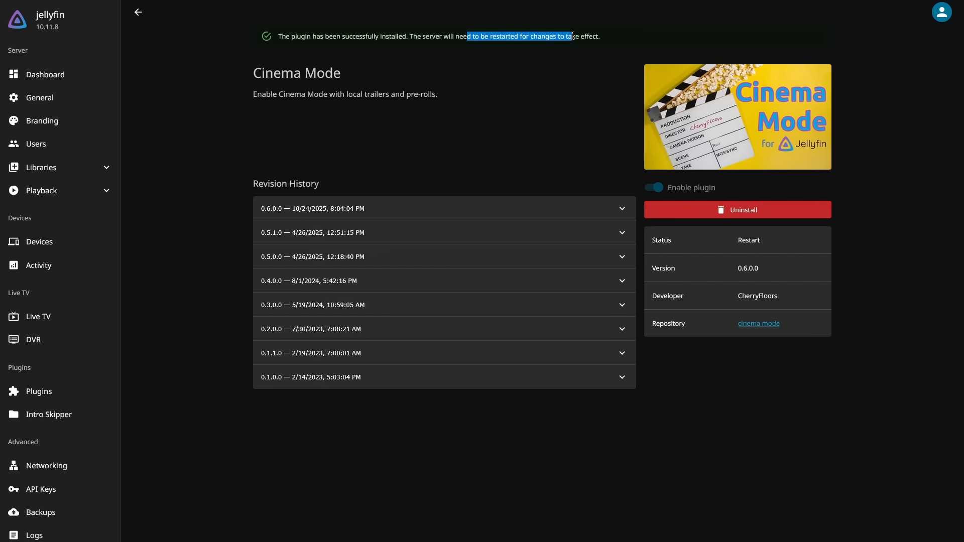
{"action": "left_click", "coordinate": [573, 37]}
Restart the Jellyfin server to activate the Cinema Mode plugin
{"action": "left_click", "coordinate": [55, 76]}
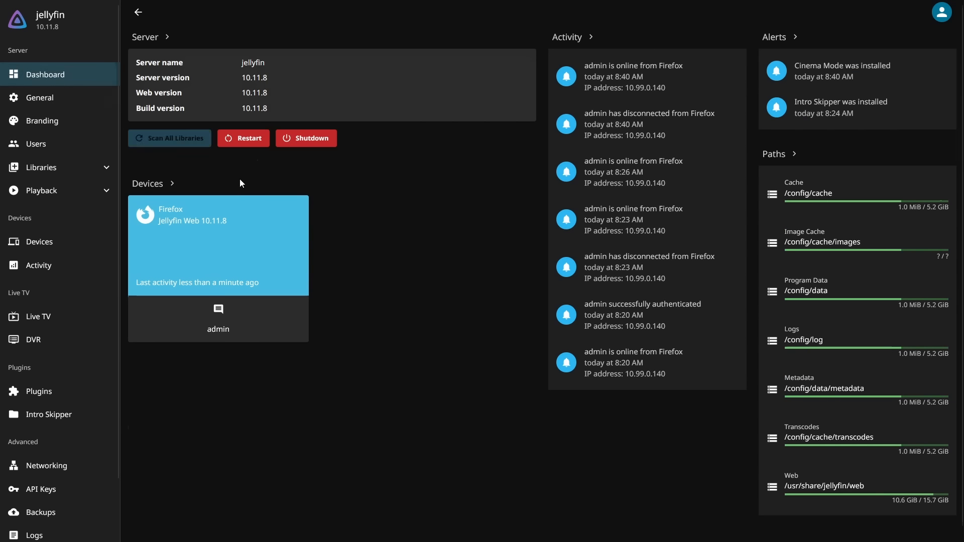
{"action": "left_click", "coordinate": [243, 139]}
{"action": "left_click", "coordinate": [146, 364]}
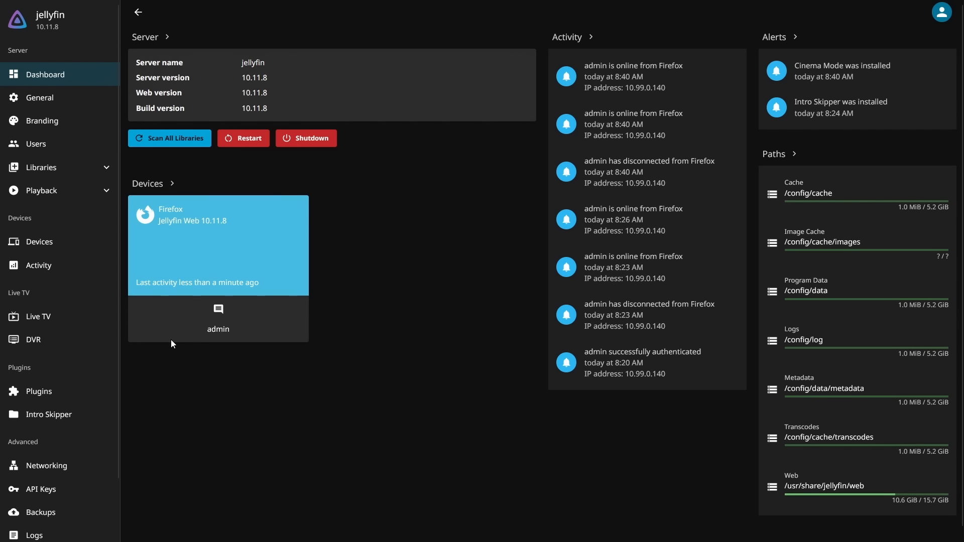
Open the Cinema Mode plugin's settings and view the choices for the trailer pre-roll library
{"action": "left_click", "coordinate": [63, 398]}
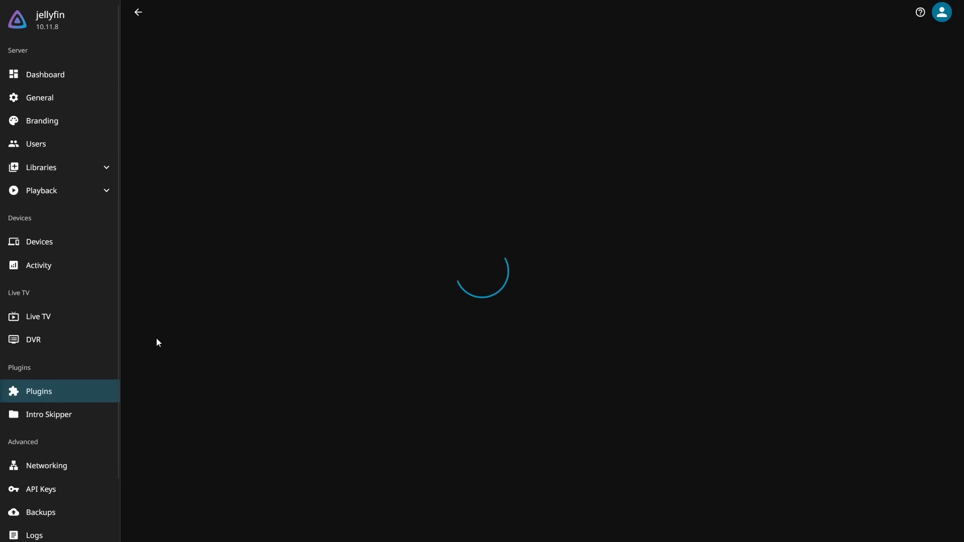
{"action": "left_click", "coordinate": [330, 133]}
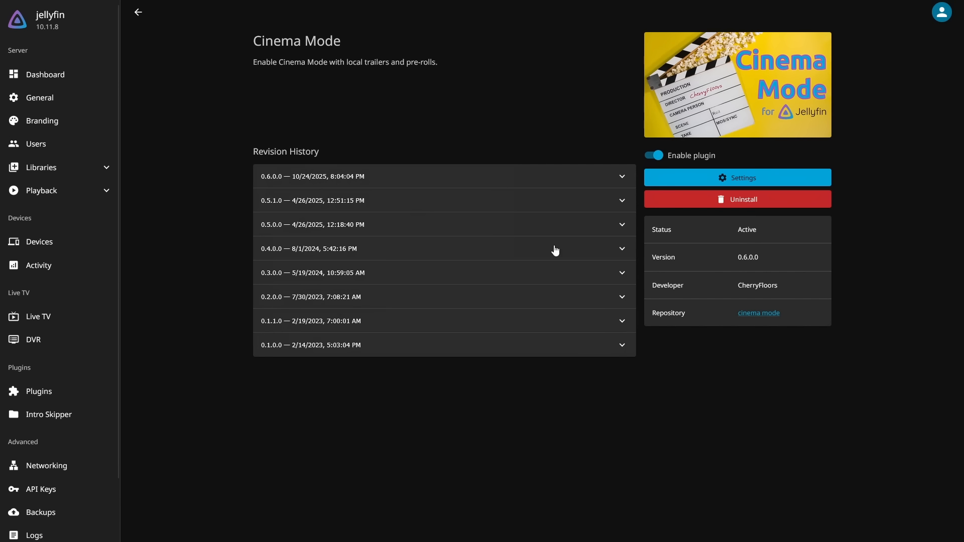
{"action": "left_click", "coordinate": [697, 175]}
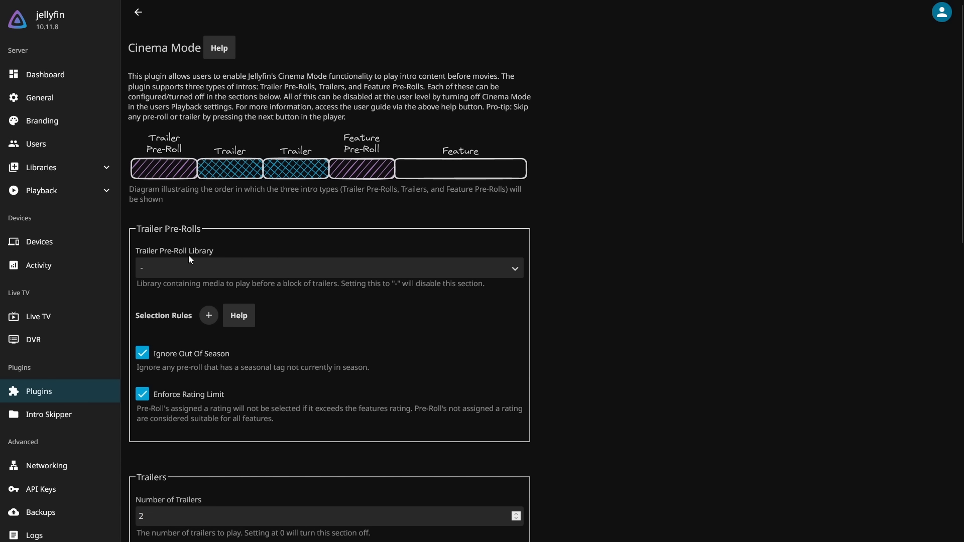
{"action": "left_click", "coordinate": [191, 277]}
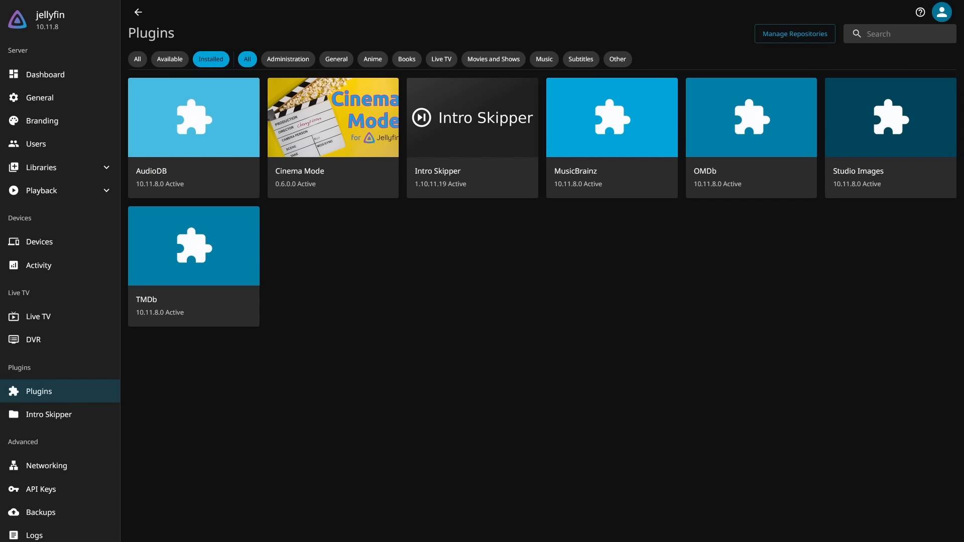
In the Movies library's settings, enable trickplay image extraction, extraction during the library scan, and saving trickplay images next to media
{"action": "left_click", "coordinate": [43, 171]}
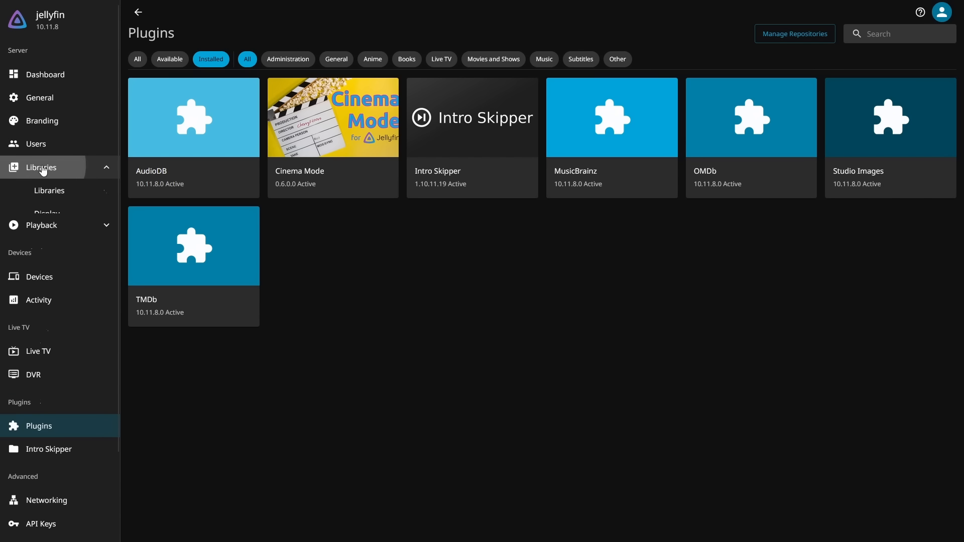
{"action": "left_click", "coordinate": [65, 196]}
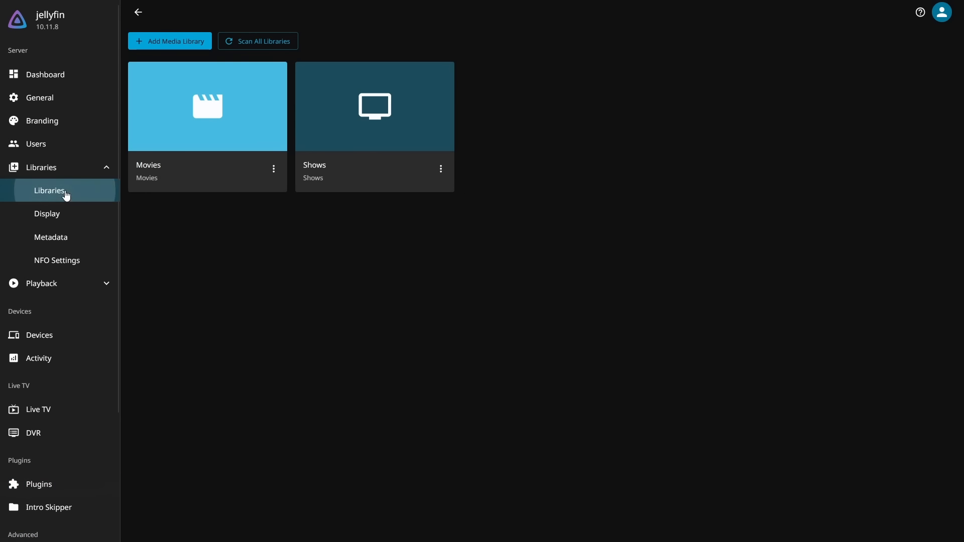
{"action": "left_click", "coordinate": [240, 115]}
{"action": "scroll", "coordinate": [372, 284], "scroll_direction": "down", "scroll_amount": 15}
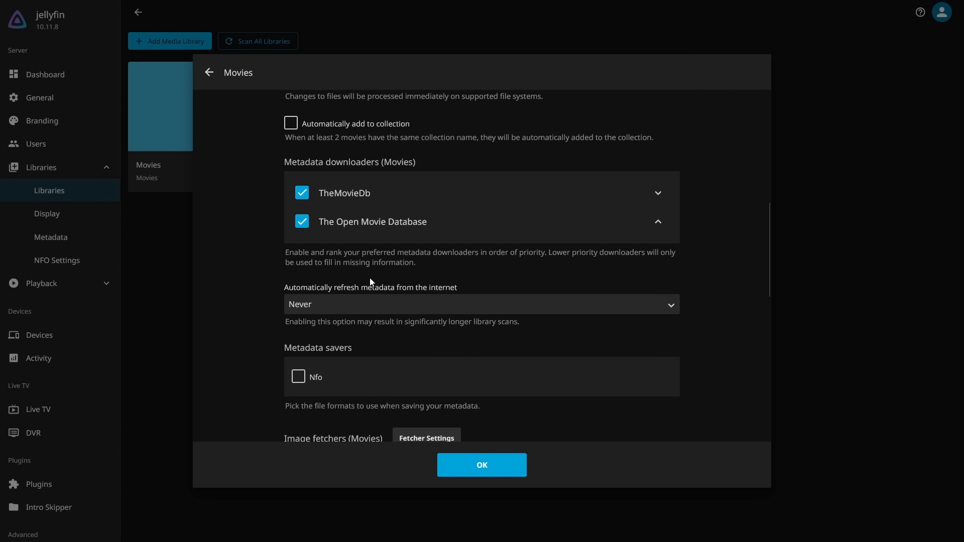
{"action": "double_click", "coordinate": [285, 209]}
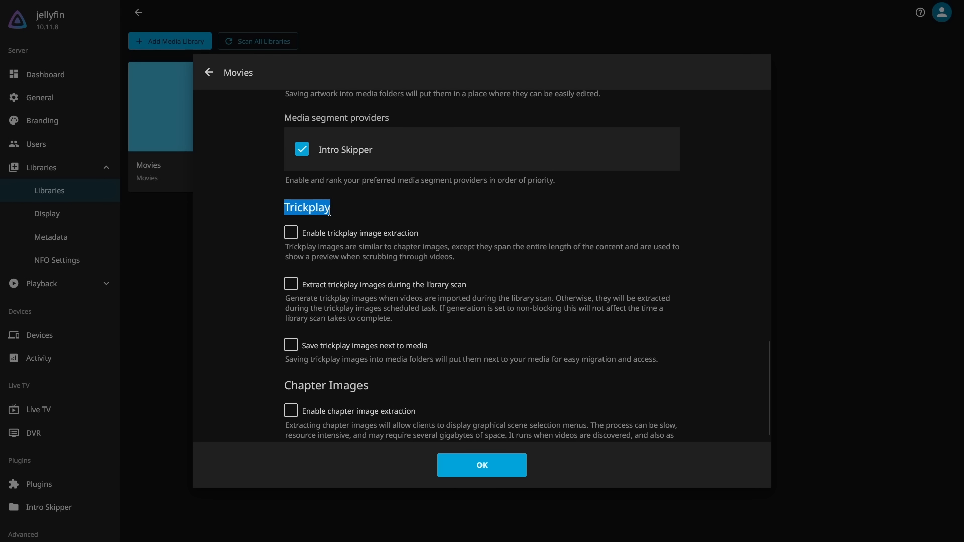
{"action": "left_click", "coordinate": [290, 232]}
{"action": "left_click", "coordinate": [297, 288]}
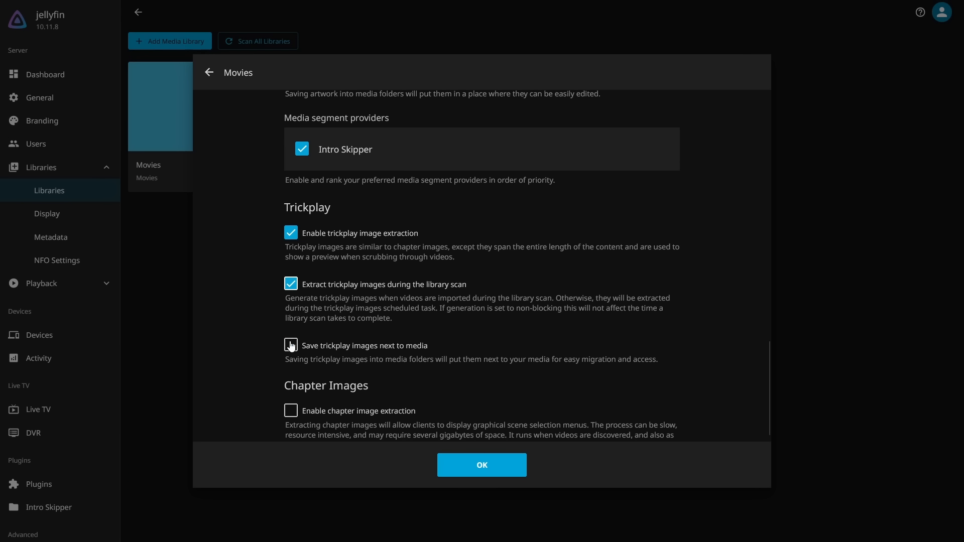
{"action": "left_click", "coordinate": [292, 346]}
Enable chapter image extraction and extraction during the library scan for the Movies library, and save its settings
{"action": "left_click_drag", "start_coordinate": [291, 386], "coordinate": [343, 388]}
{"action": "left_click", "coordinate": [343, 388]}
{"action": "scroll", "coordinate": [343, 388], "scroll_direction": "down", "scroll_amount": 4}
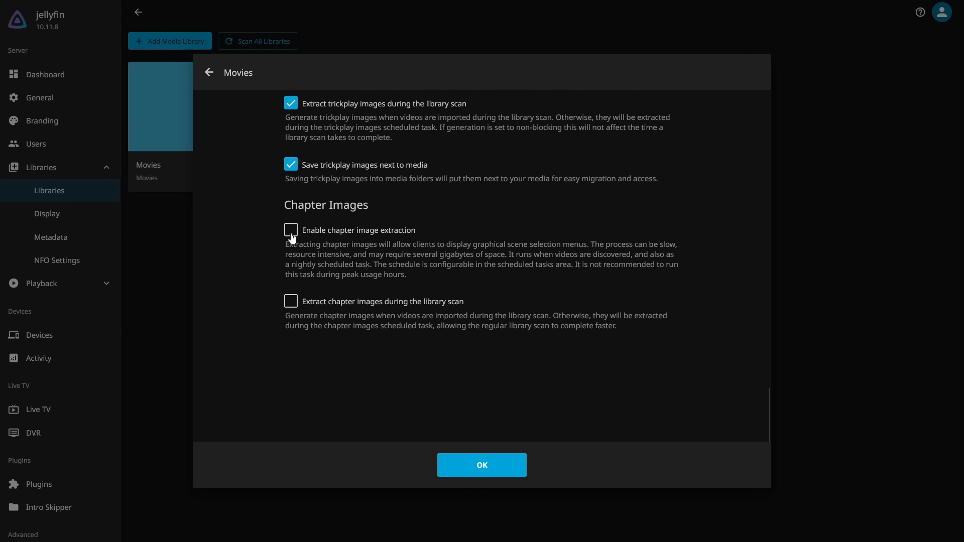
{"action": "left_click", "coordinate": [293, 235]}
{"action": "left_click", "coordinate": [291, 301]}
{"action": "left_click", "coordinate": [485, 465]}
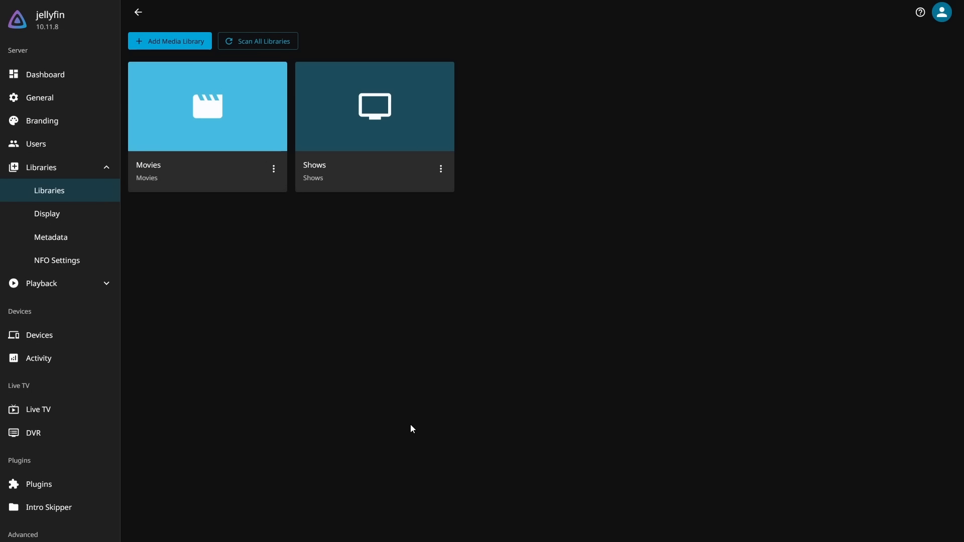
In the Shows library's settings, enable trickplay image extraction, extraction during the library scan, and saving trickplay images next to media
{"action": "left_click", "coordinate": [356, 148]}
{"action": "scroll", "coordinate": [344, 245], "scroll_direction": "down", "scroll_amount": 20}
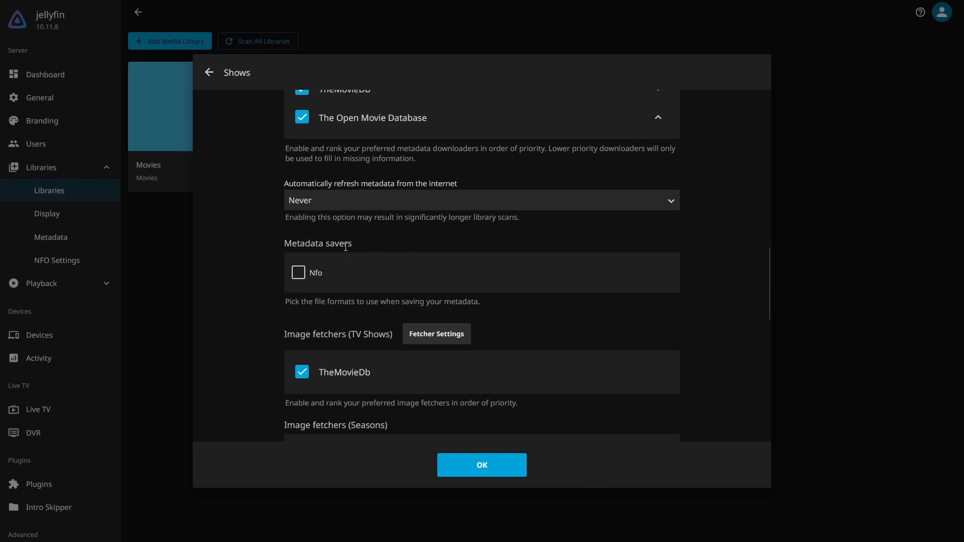
{"action": "scroll", "coordinate": [345, 247], "scroll_direction": "up", "scroll_amount": 1}
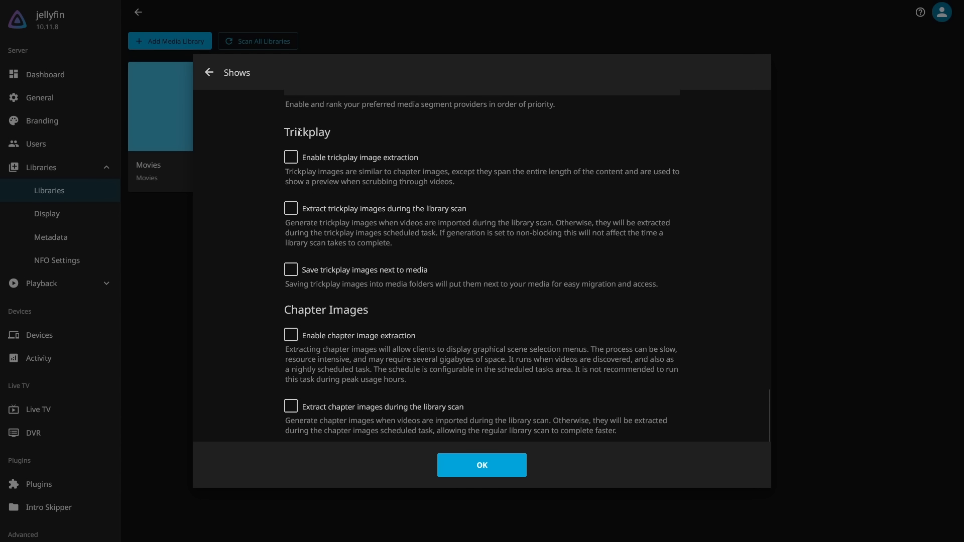
{"action": "left_click", "coordinate": [291, 158]}
{"action": "left_click", "coordinate": [297, 209]}
{"action": "left_click", "coordinate": [291, 269]}
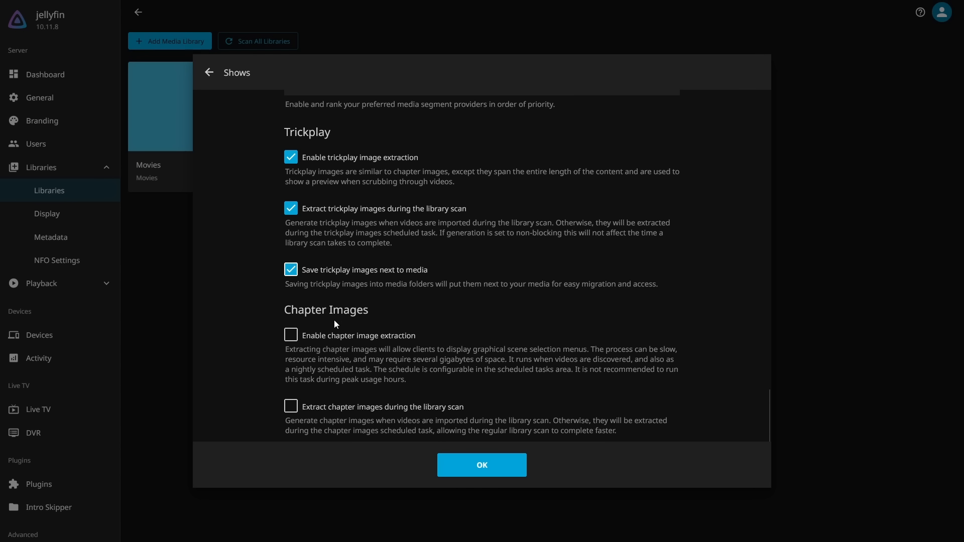
Enable chapter image extraction and extraction during the library scan for the Shows library, and save its settings
{"action": "left_click", "coordinate": [291, 335]}
{"action": "left_click", "coordinate": [293, 408]}
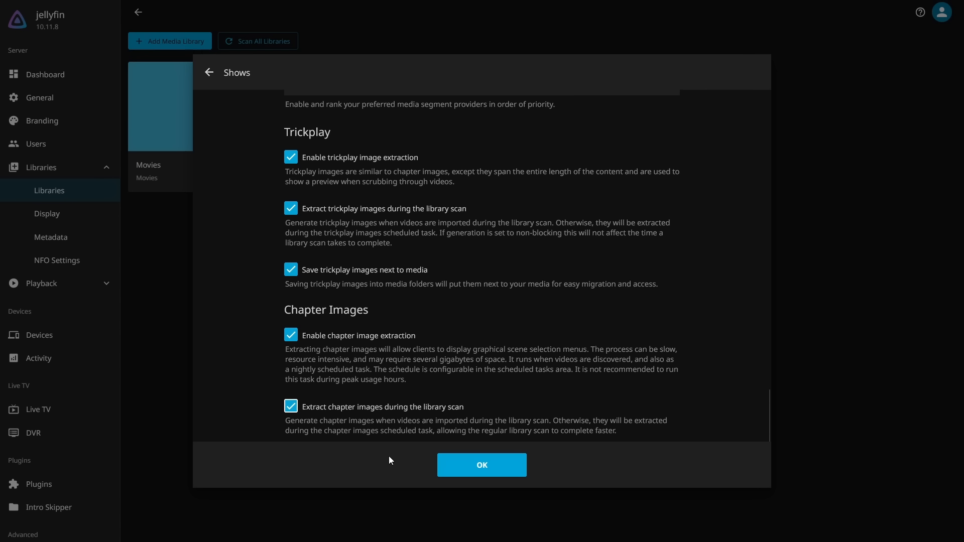
{"action": "left_click", "coordinate": [447, 472]}
Review the triggers of the Extract Chapter Images and Generate Trickplay Images scheduled tasks, and run both tasks
{"action": "scroll", "coordinate": [63, 407], "scroll_direction": "down", "scroll_amount": 3}
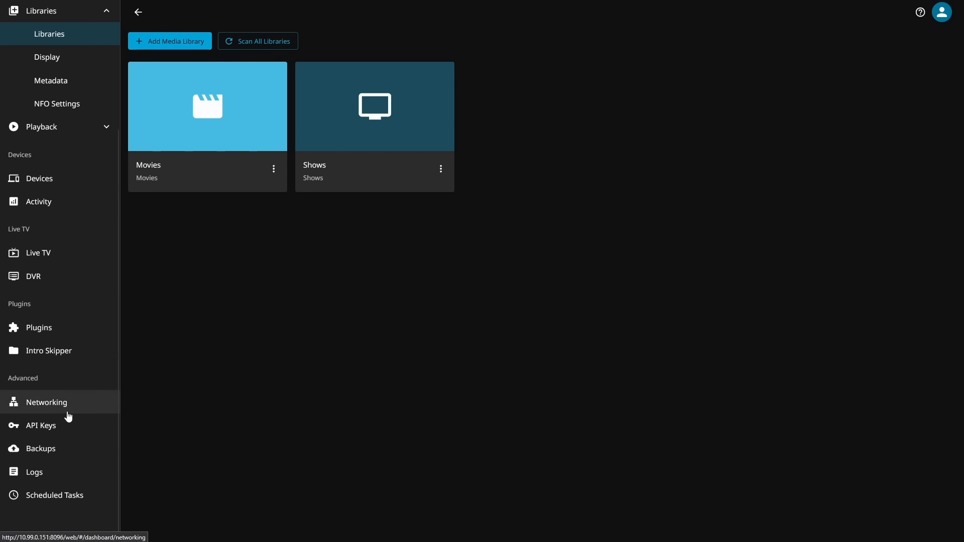
{"action": "left_click", "coordinate": [77, 495]}
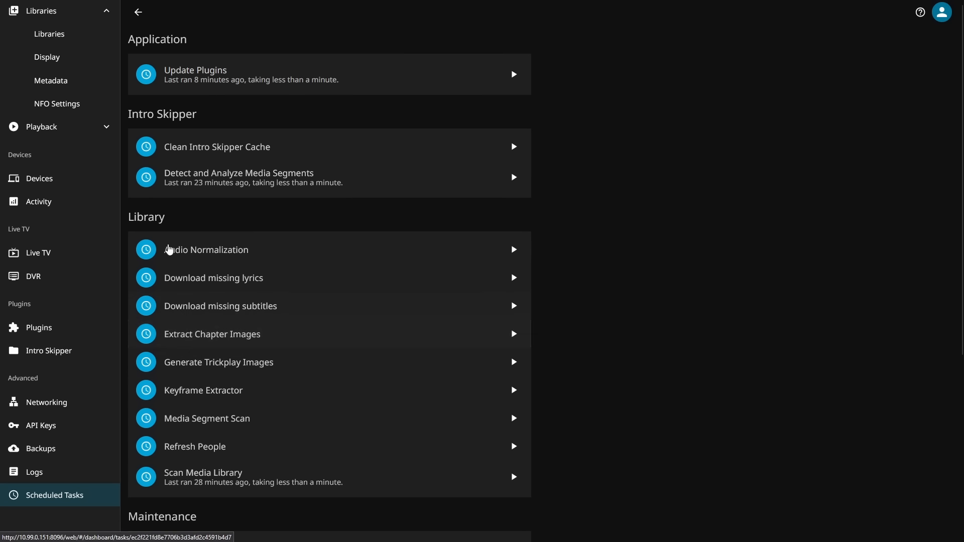
{"action": "left_click", "coordinate": [196, 347]}
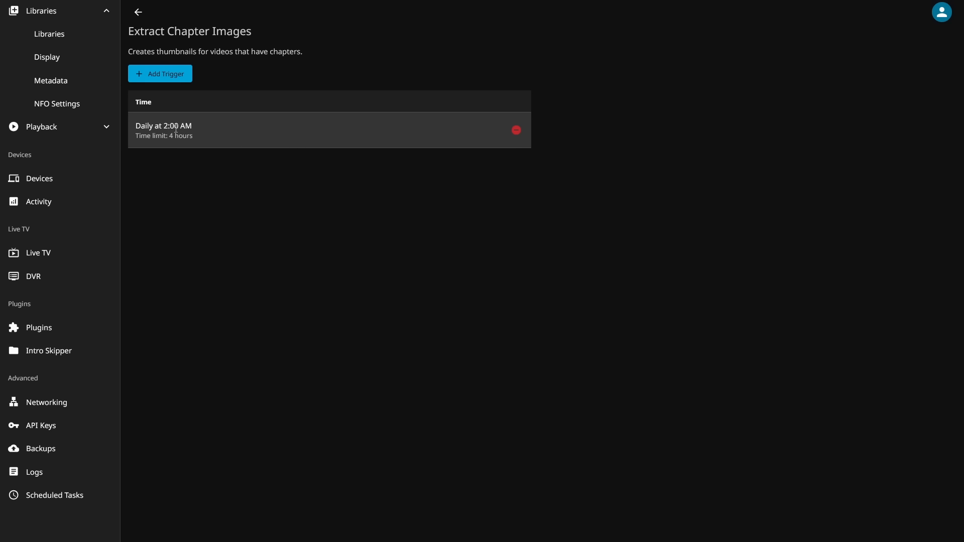
{"action": "key", "text": "alt+Left"}
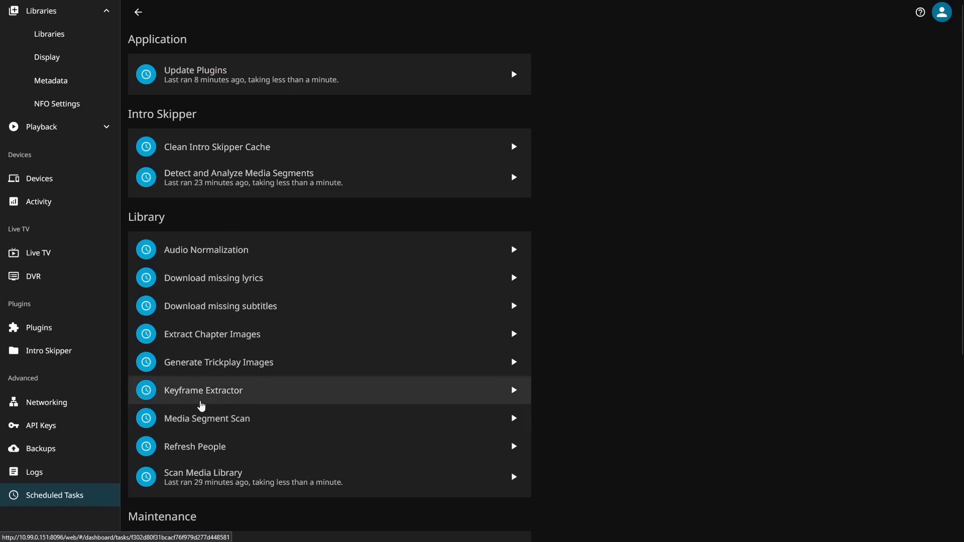
{"action": "left_click", "coordinate": [199, 362]}
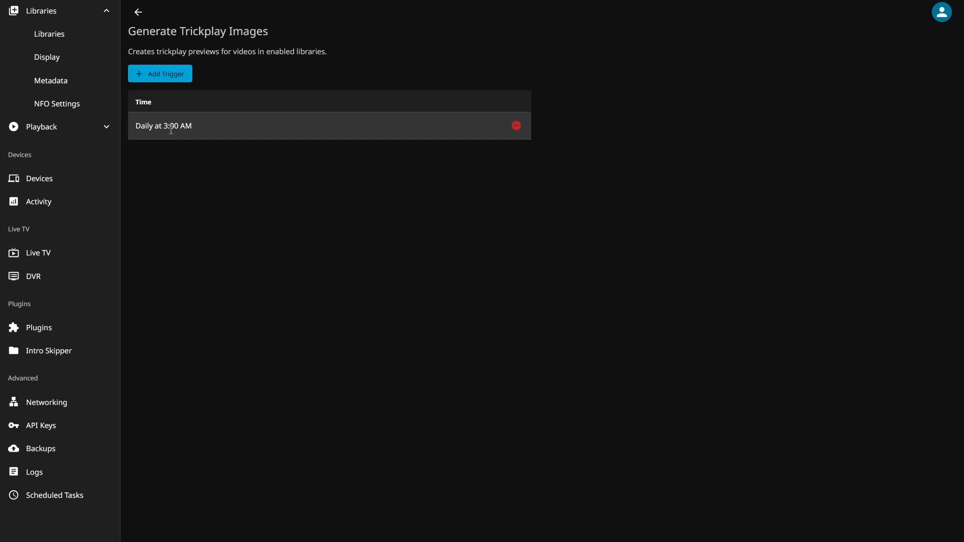
{"action": "key", "text": "alt+Left"}
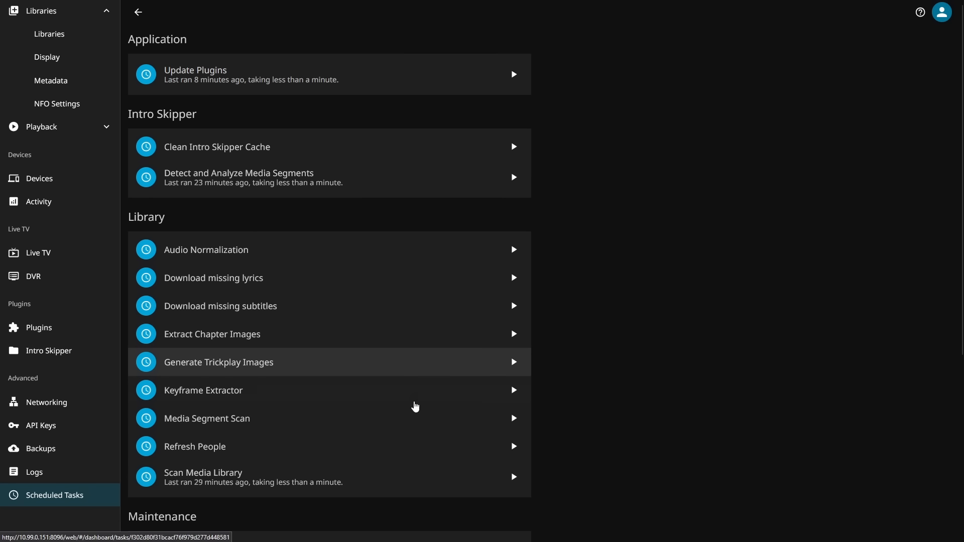
{"action": "left_click", "coordinate": [514, 334]}
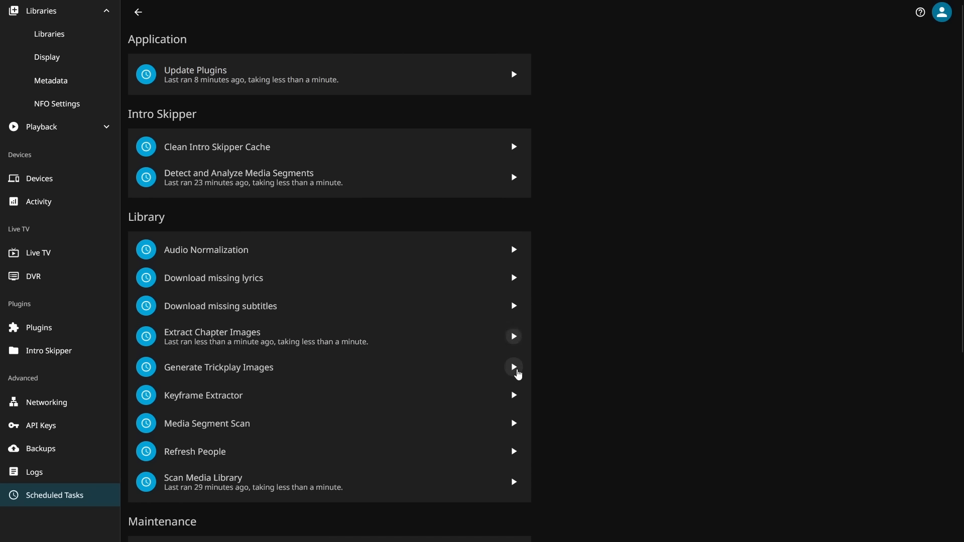
{"action": "left_click", "coordinate": [515, 370]}
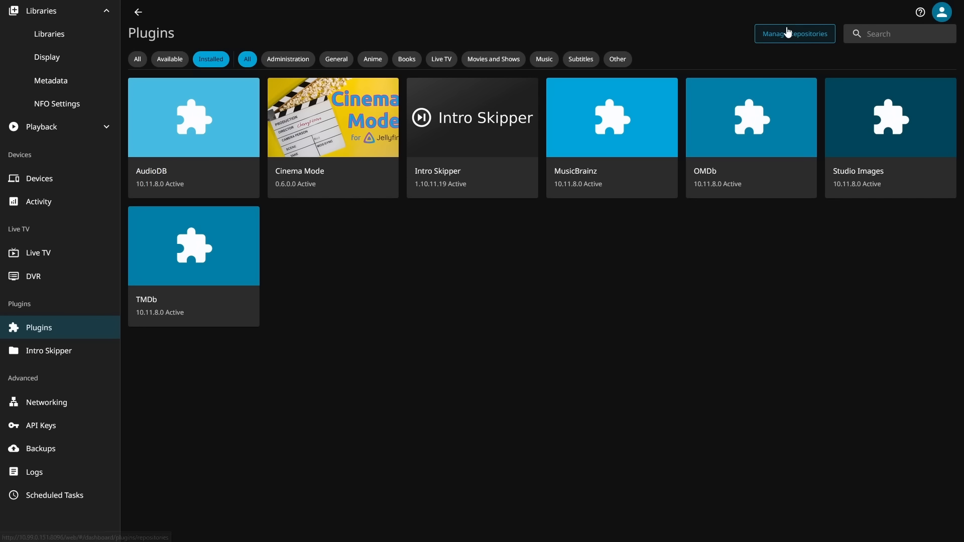
{"action": "left_click", "coordinate": [787, 31]}
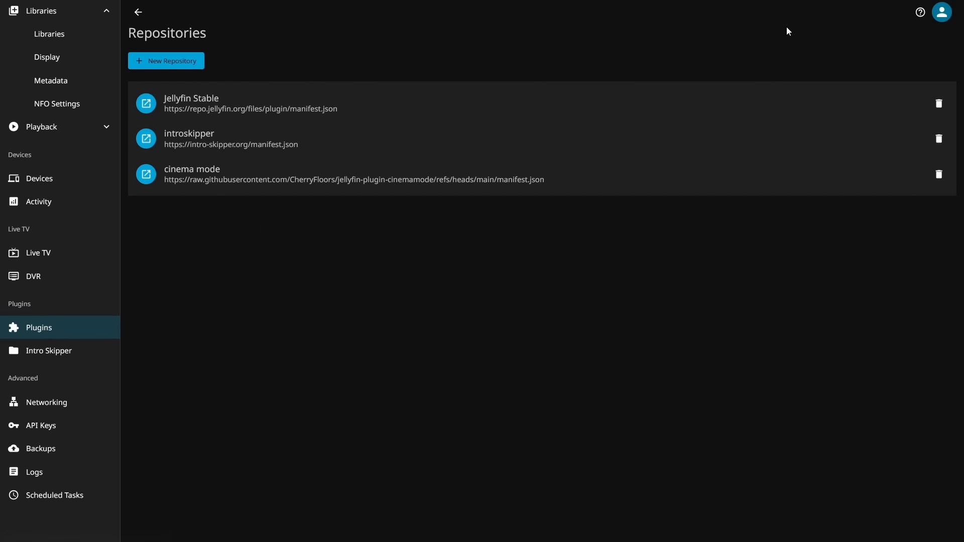
{"action": "left_click", "coordinate": [194, 63]}
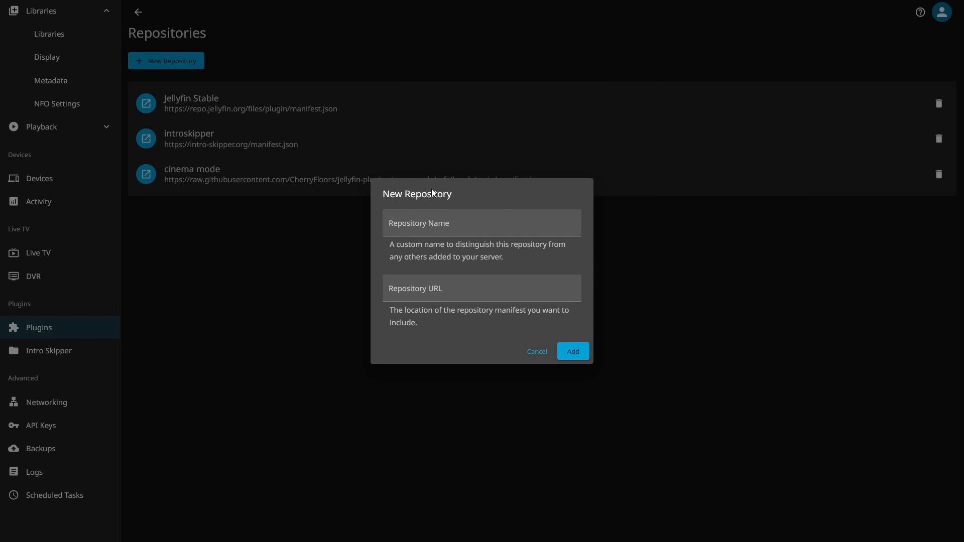
{"action": "left_click", "coordinate": [430, 224]}
{"action": "type", "text": "themerr"}
{"action": "left_click", "coordinate": [473, 278]}
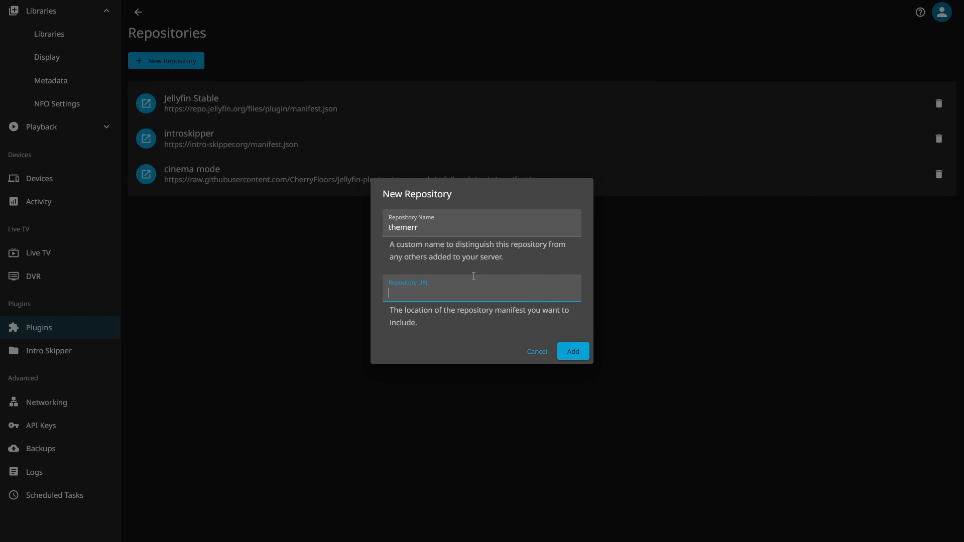
{"action": "type", "text": "https://raw.githubusercontent.com/LizardByte/Themerr-jellyfin/master/manifest.json"}
{"action": "left_click", "coordinate": [580, 355]}
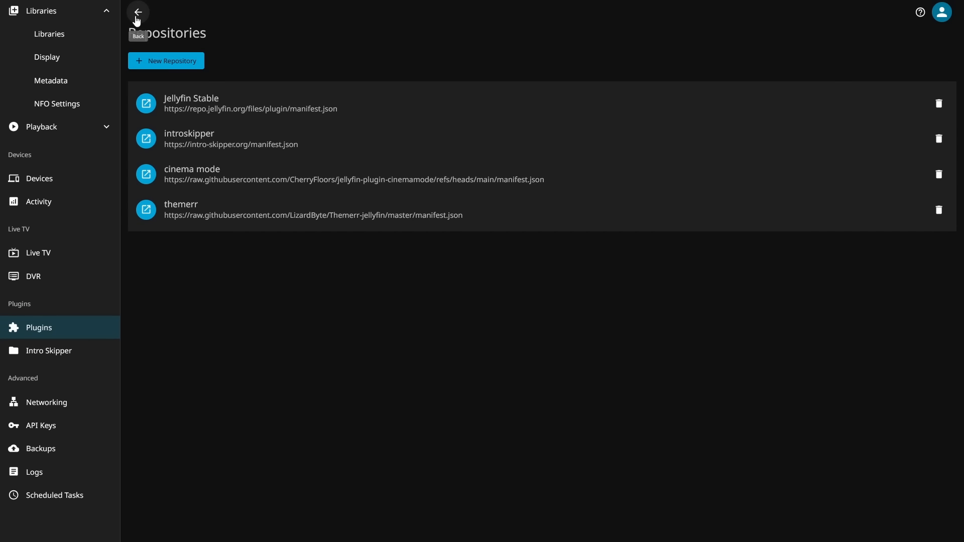
Find Themerr among the available plugins by searching for "the", and install it, accepting the third-party warning
{"action": "left_click", "coordinate": [134, 13]}
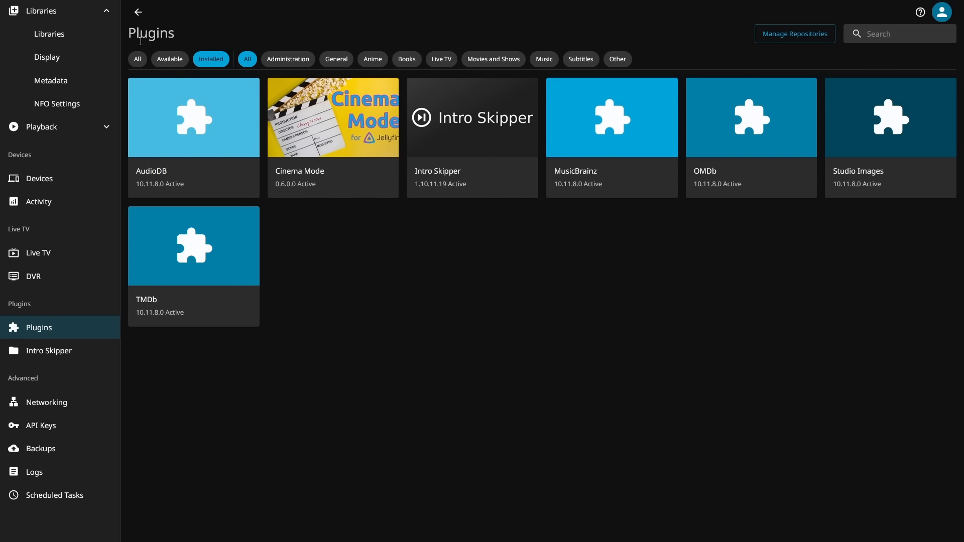
{"action": "key", "text": "F5"}
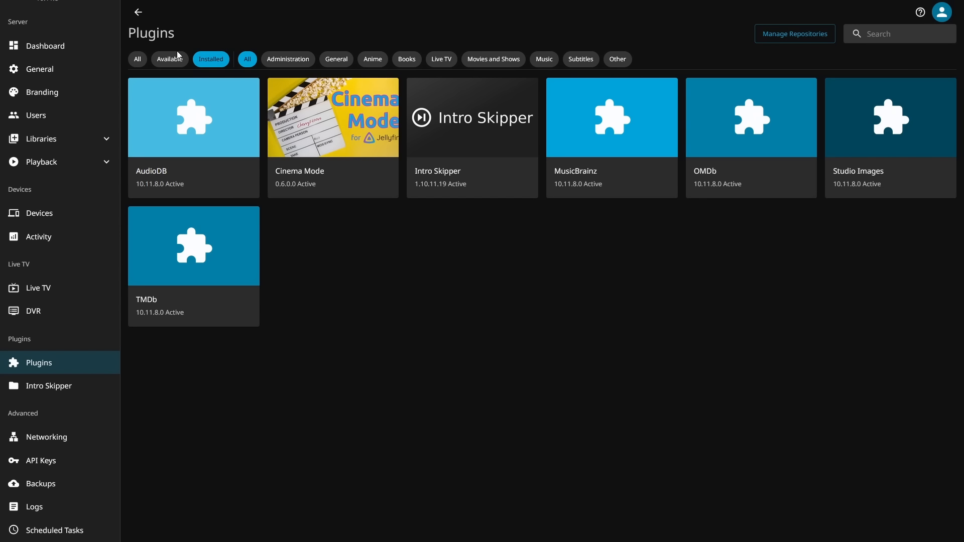
{"action": "left_click", "coordinate": [173, 59]}
{"action": "left_click", "coordinate": [872, 29]}
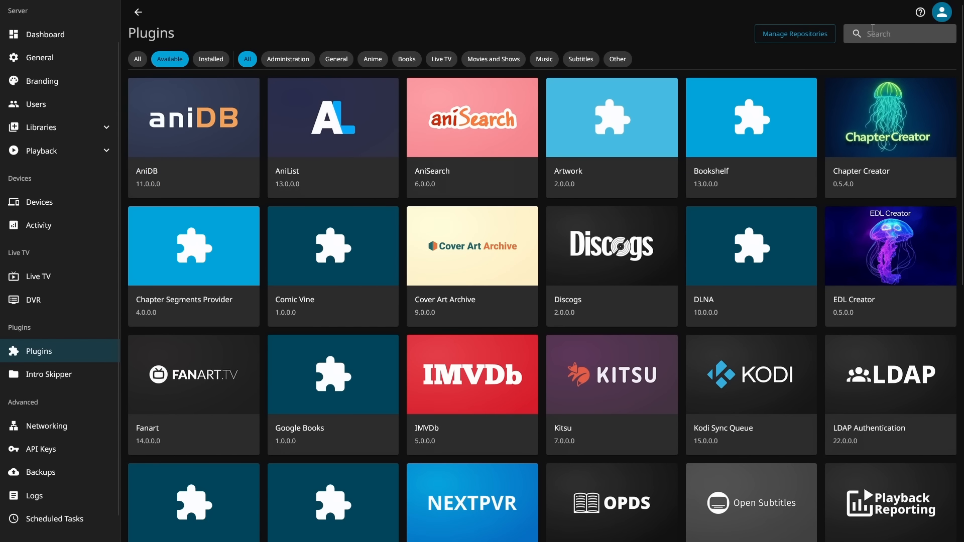
{"action": "type", "text": "the"}
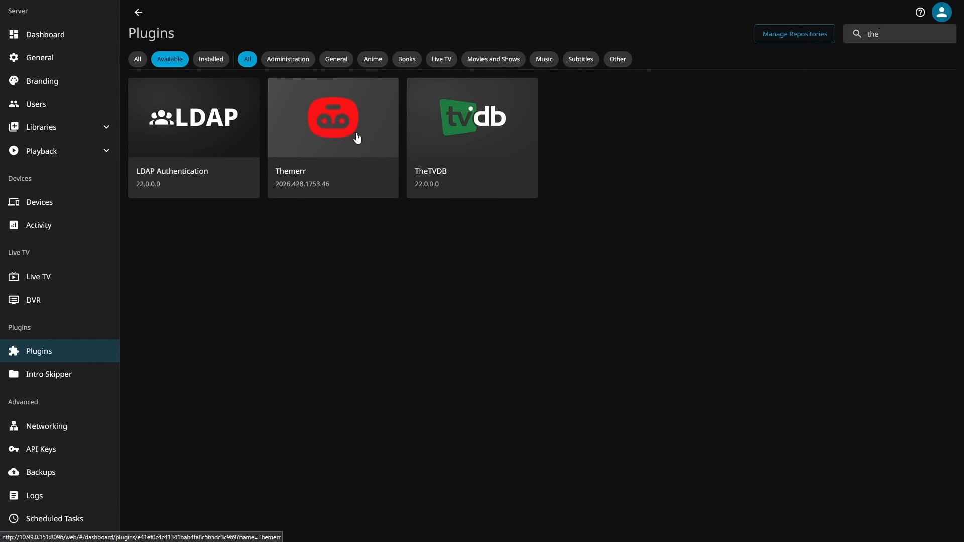
{"action": "left_click", "coordinate": [357, 138]}
{"action": "left_click", "coordinate": [739, 196]}
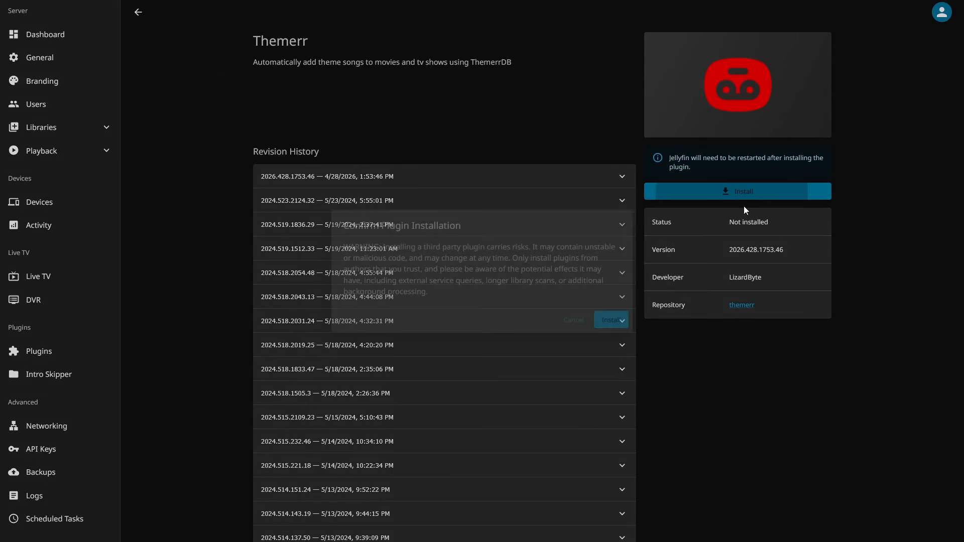
{"action": "left_click", "coordinate": [620, 321]}
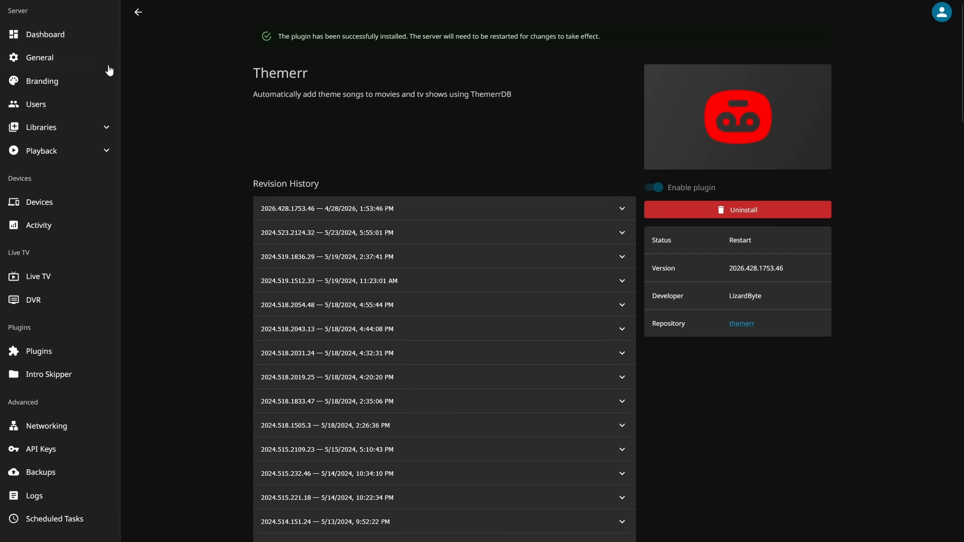
Restart the Jellyfin server to activate Themerr, and open the plugin from the installed plugins
{"action": "left_click", "coordinate": [47, 34]}
{"action": "left_click", "coordinate": [244, 138]}
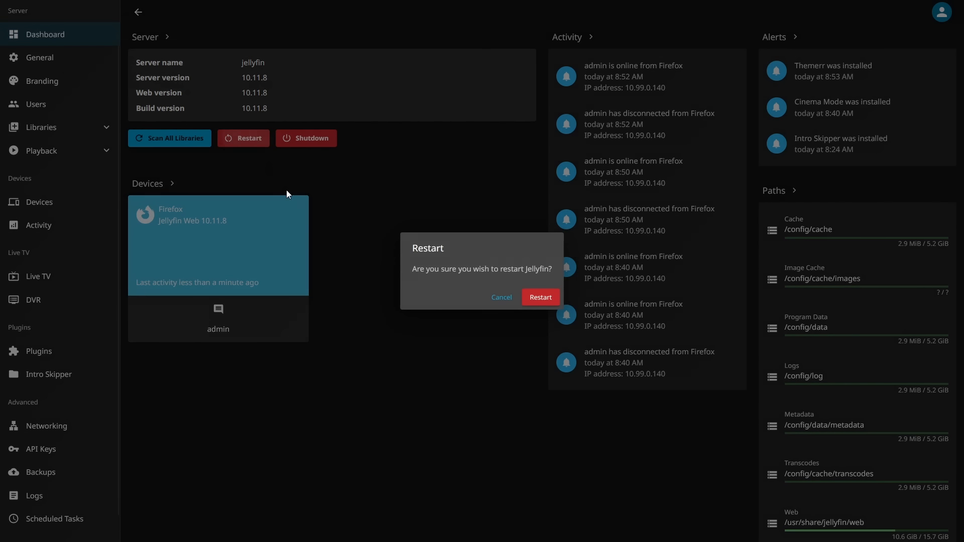
{"action": "left_click", "coordinate": [535, 296]}
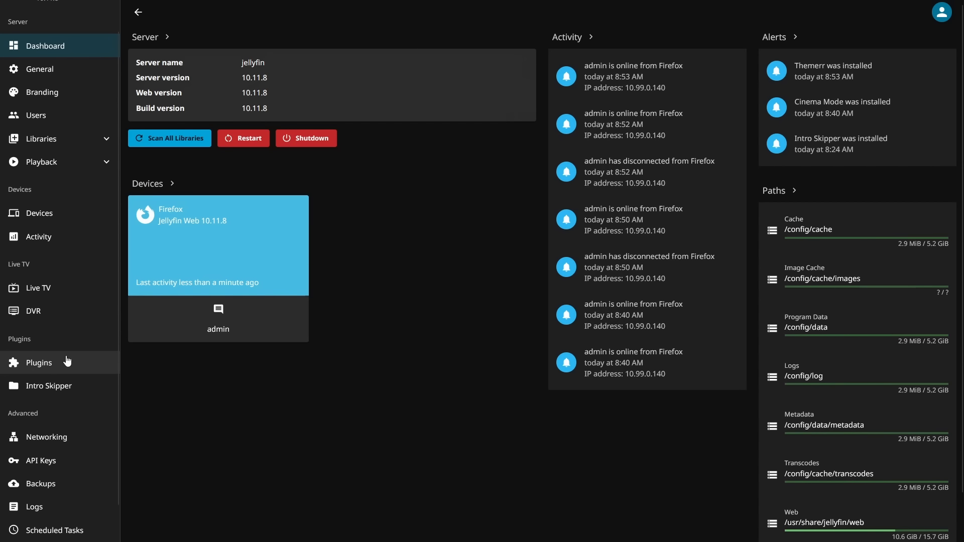
{"action": "left_click", "coordinate": [45, 353]}
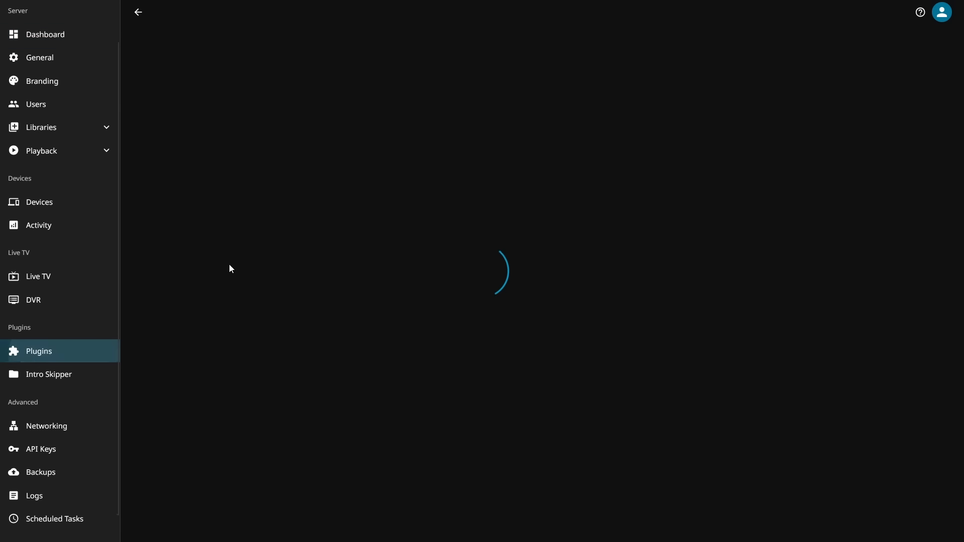
{"action": "left_click", "coordinate": [196, 258]}
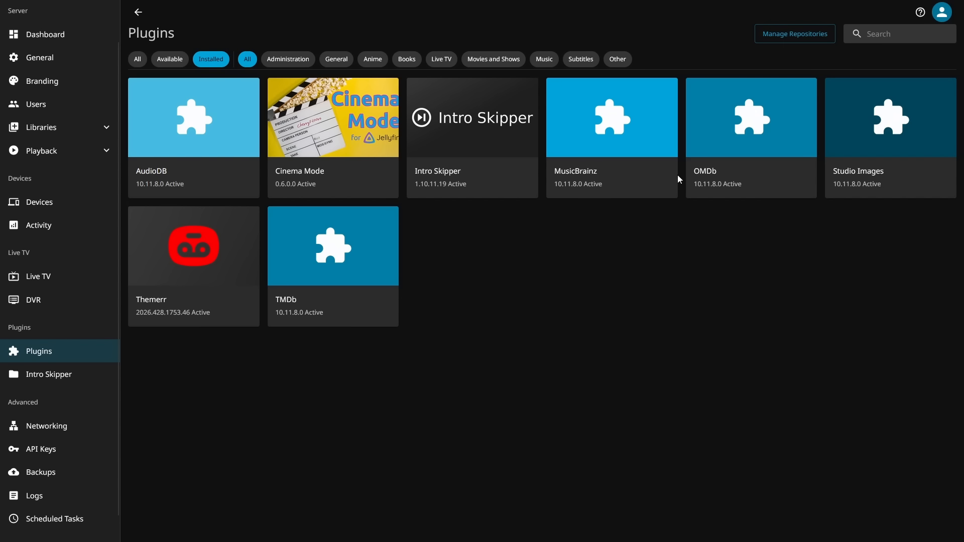
{"action": "left_click", "coordinate": [783, 36]}
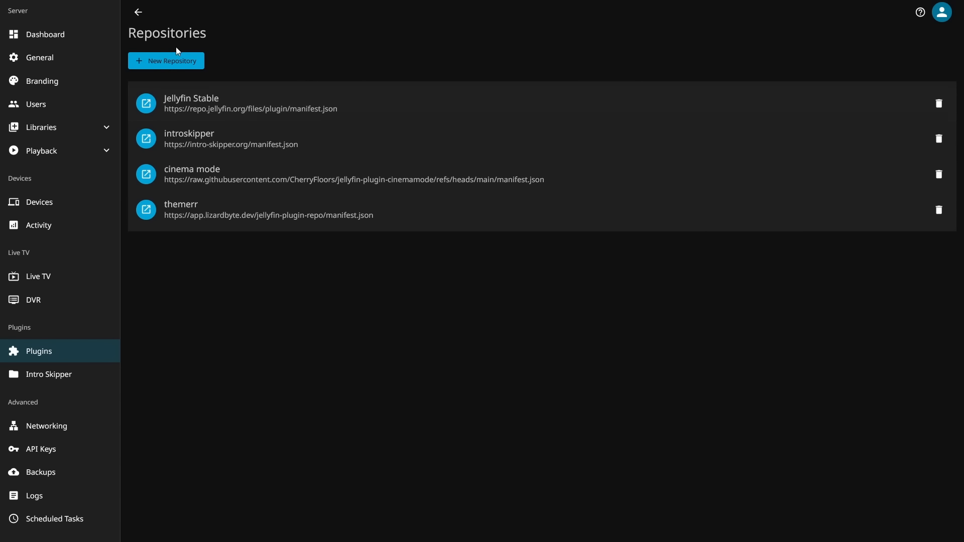
{"action": "left_click", "coordinate": [171, 62]}
{"action": "type", "text": "me"}
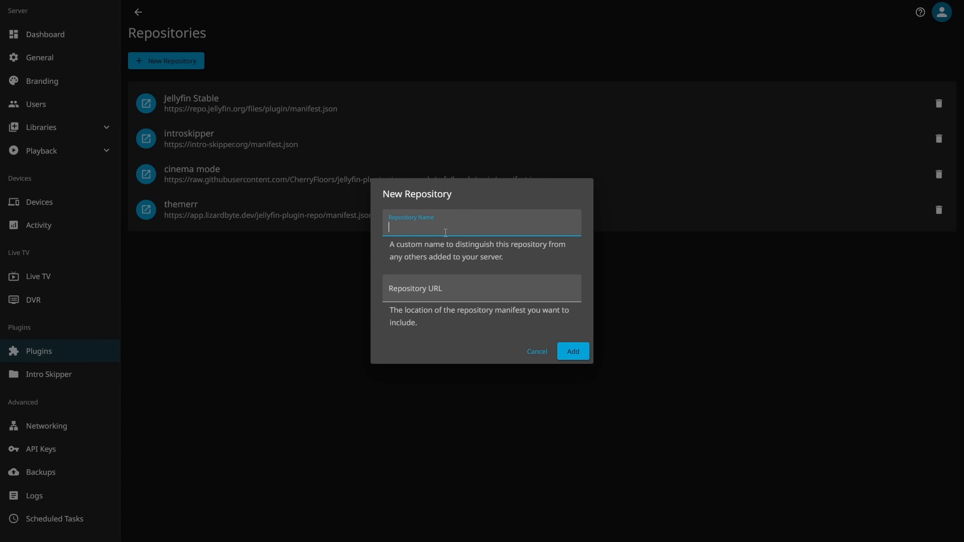
{"action": "type", "text": "rged version"}
{"action": "left_click", "coordinate": [507, 289]}
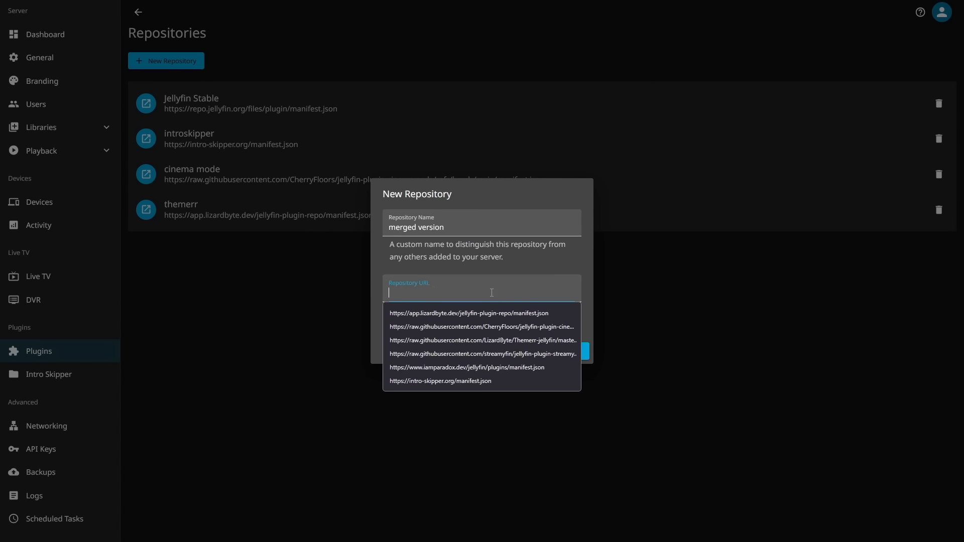
{"action": "left_click", "coordinate": [557, 330]}
{"action": "left_click", "coordinate": [573, 351]}
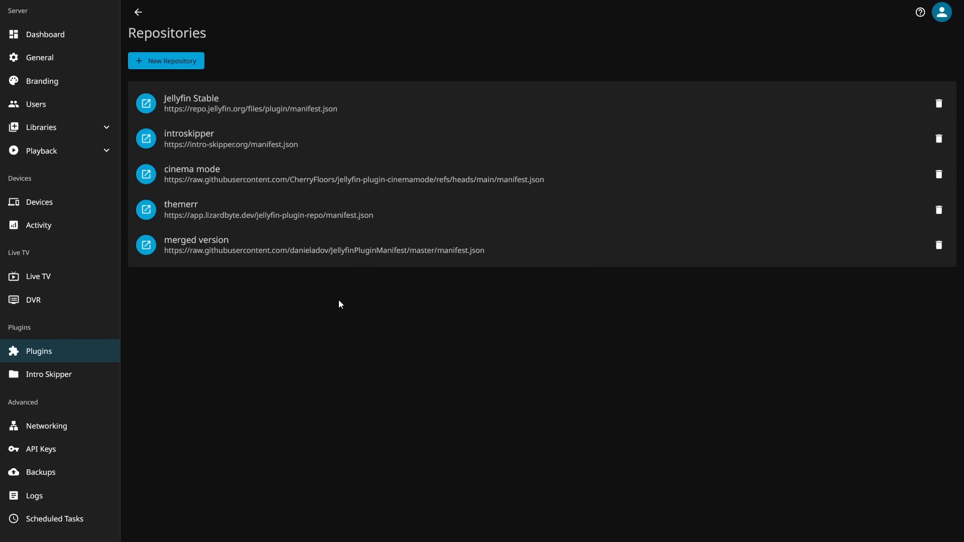
Find Merge Versions among the available plugins by searching for "merg", and install it, accepting the third-party warning
{"action": "left_click", "coordinate": [140, 14]}
{"action": "key", "text": "F5"}
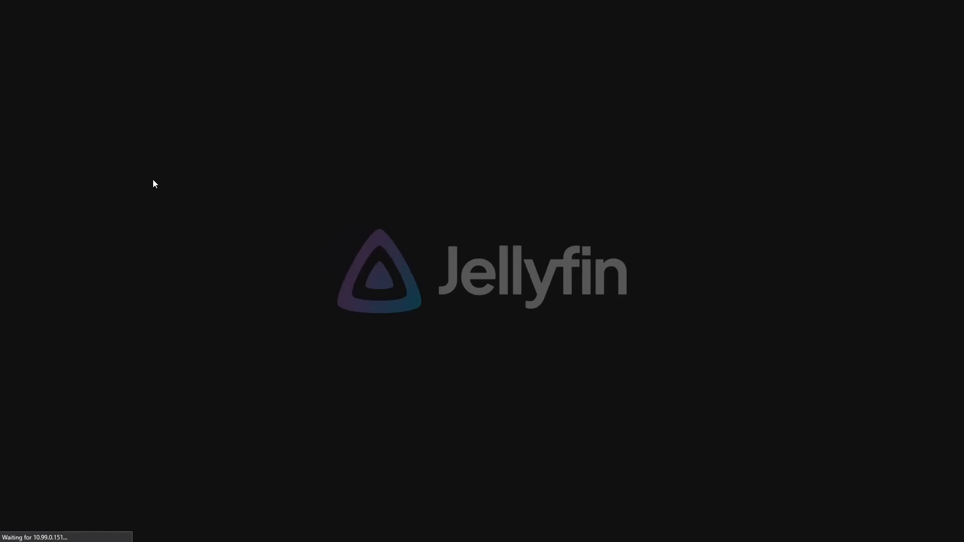
{"action": "left_click", "coordinate": [168, 60]}
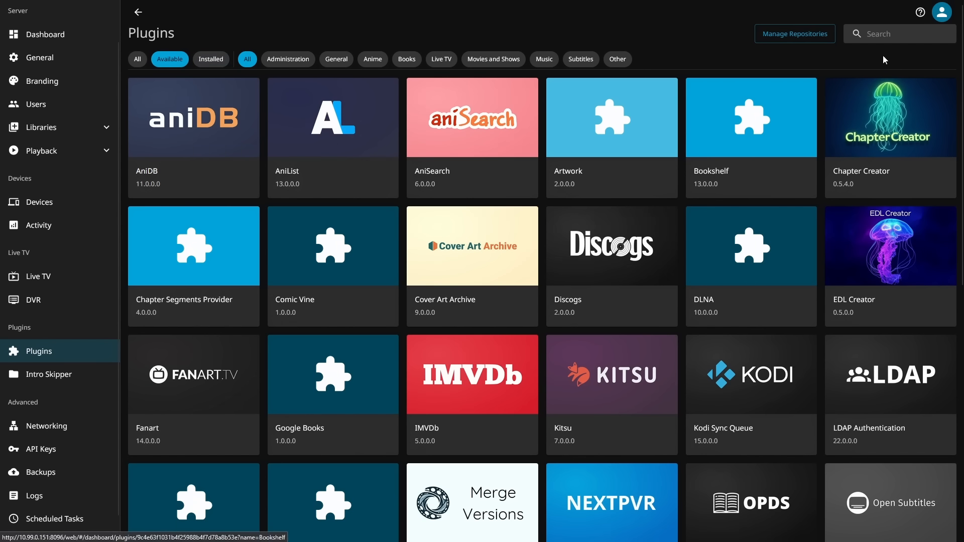
{"action": "left_click", "coordinate": [906, 32]}
{"action": "type", "text": "merg"}
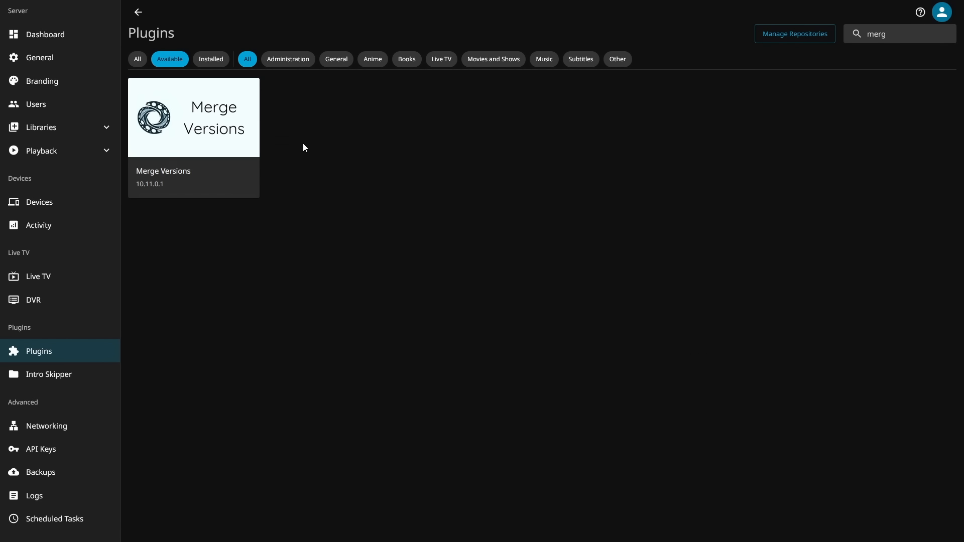
{"action": "left_click", "coordinate": [196, 140]}
{"action": "left_click", "coordinate": [685, 192]}
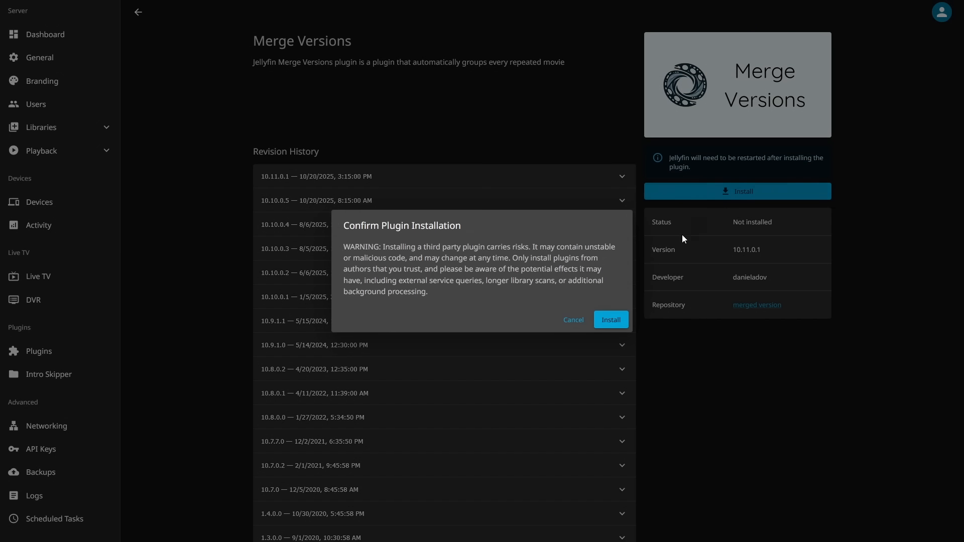
{"action": "left_click", "coordinate": [612, 321]}
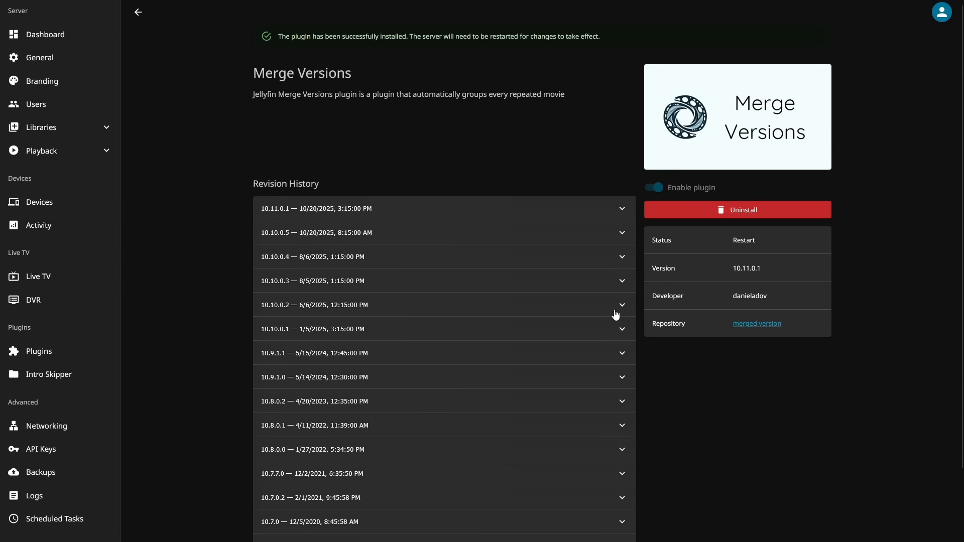
Restart the Jellyfin server to activate Merge Versions, and open the settings of the installed plugin
{"action": "left_click", "coordinate": [36, 31]}
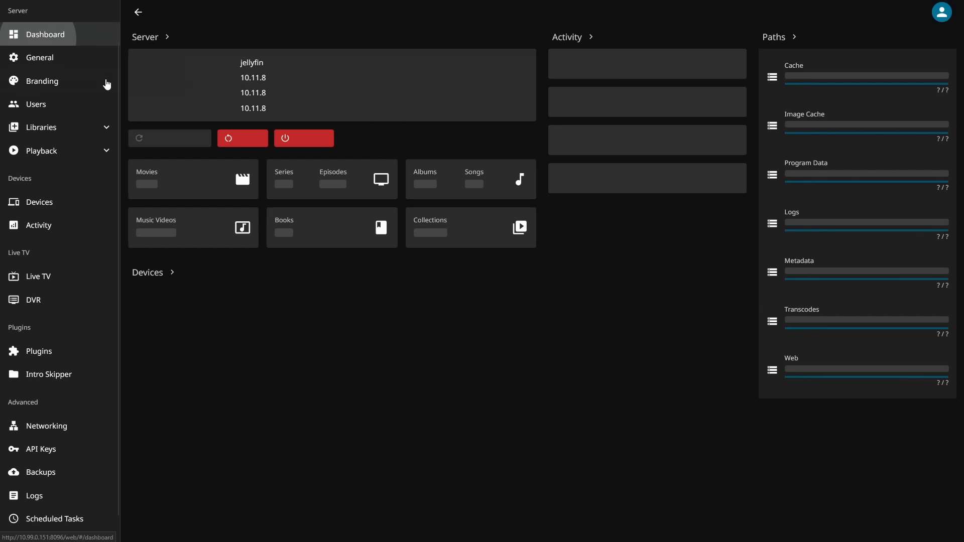
{"action": "left_click", "coordinate": [239, 140]}
{"action": "left_click", "coordinate": [533, 295]}
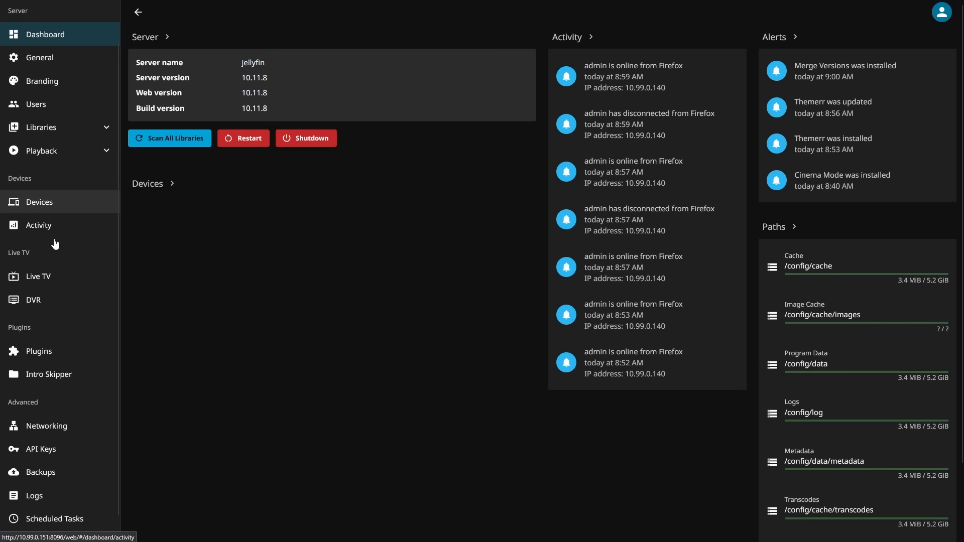
{"action": "left_click", "coordinate": [20, 353]}
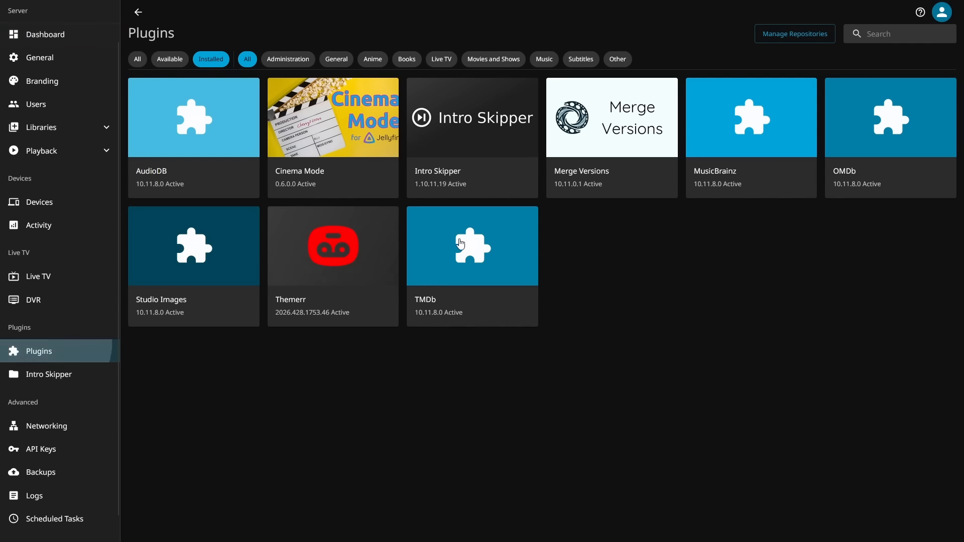
{"action": "left_click", "coordinate": [653, 122]}
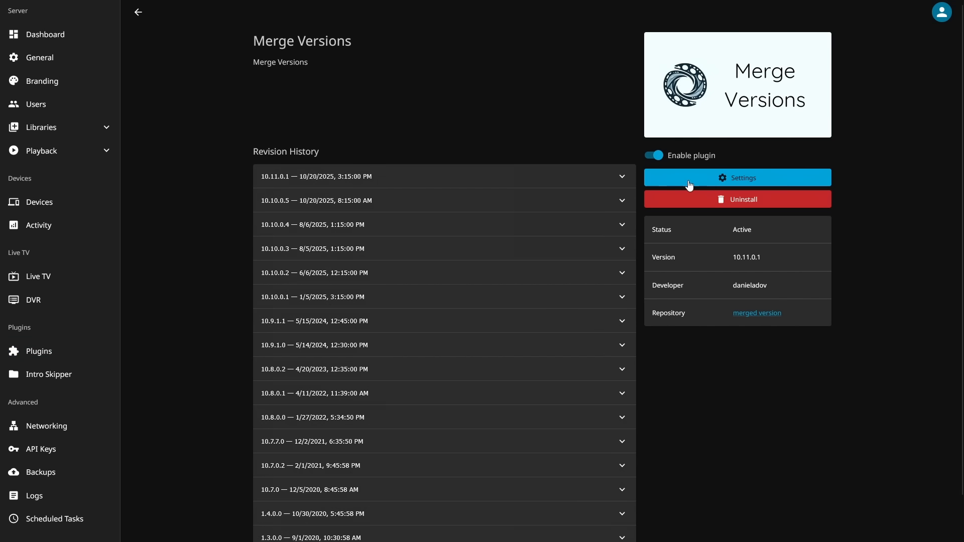
{"action": "left_click", "coordinate": [708, 181]}
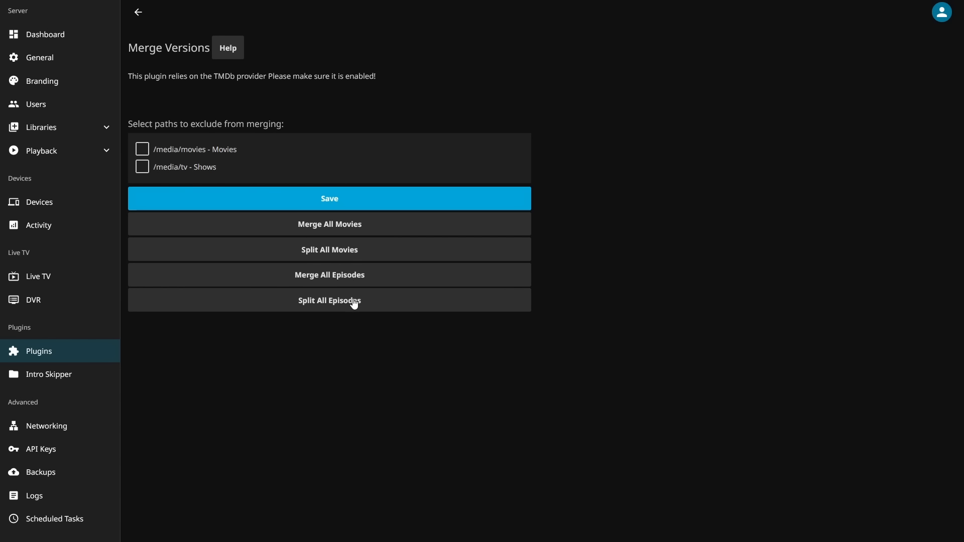
Check the triggers of the scheduled tasks Merge All Episodes and Merge All Movies, and run both tasks
{"action": "left_click", "coordinate": [97, 518]}
{"action": "scroll", "coordinate": [302, 291], "scroll_direction": "down", "scroll_amount": 9}
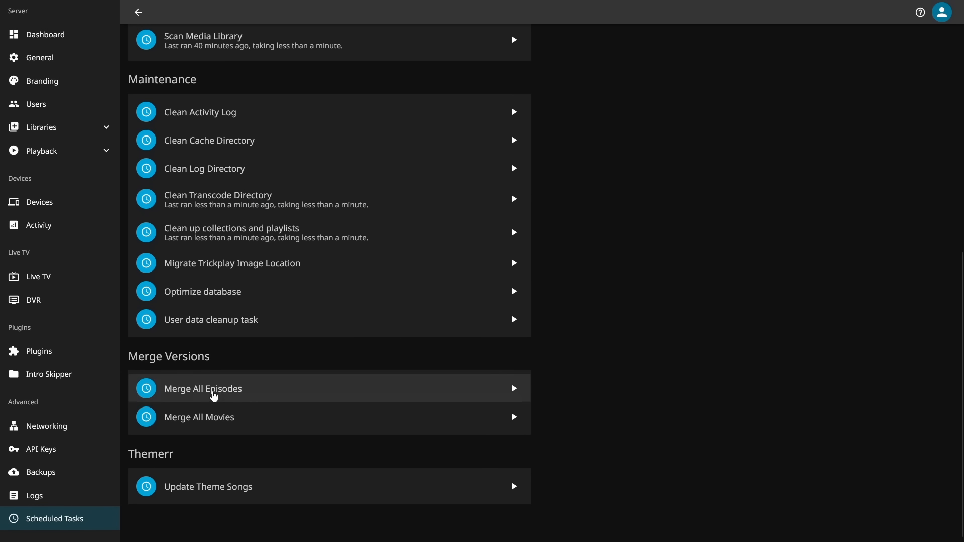
{"action": "left_click", "coordinate": [206, 392]}
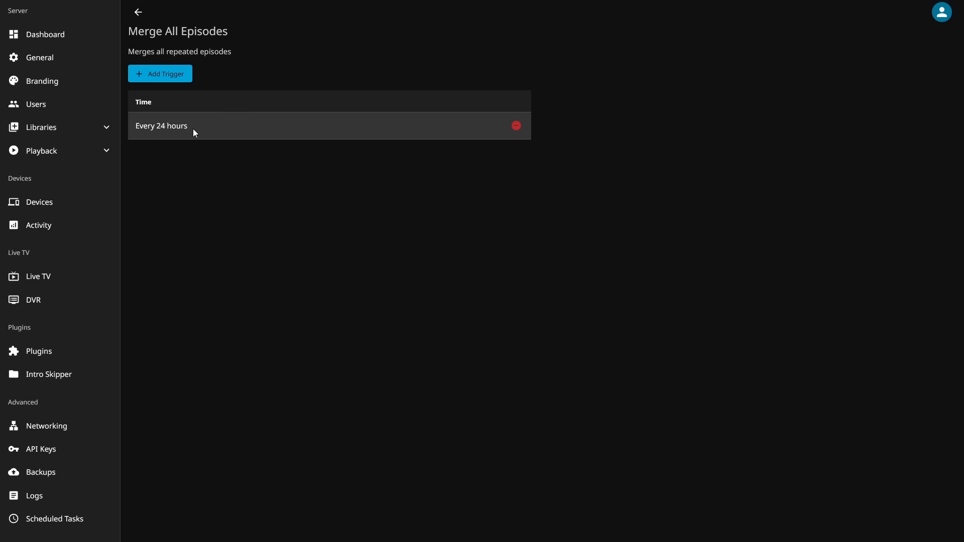
{"action": "key", "text": "alt+Left"}
{"action": "left_click", "coordinate": [204, 420]}
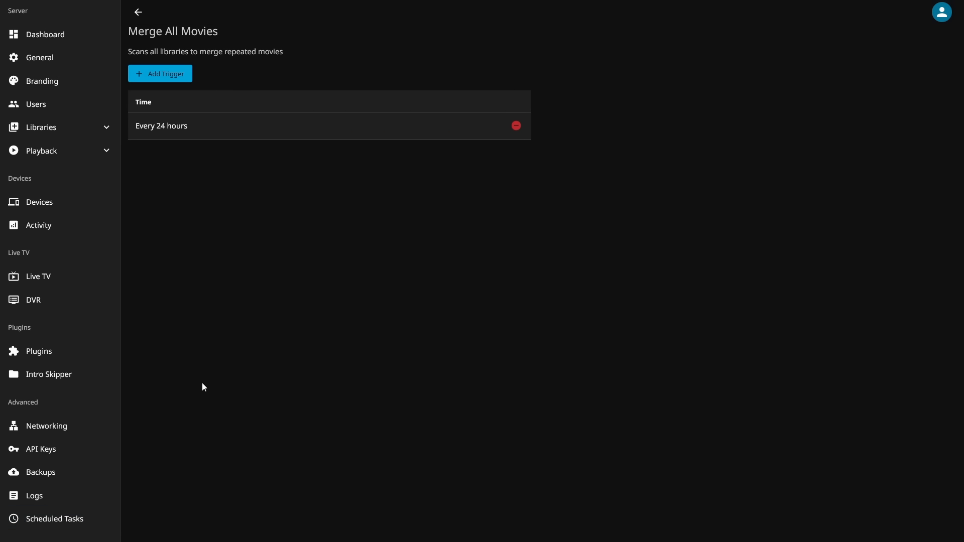
{"action": "key", "text": "alt+Left"}
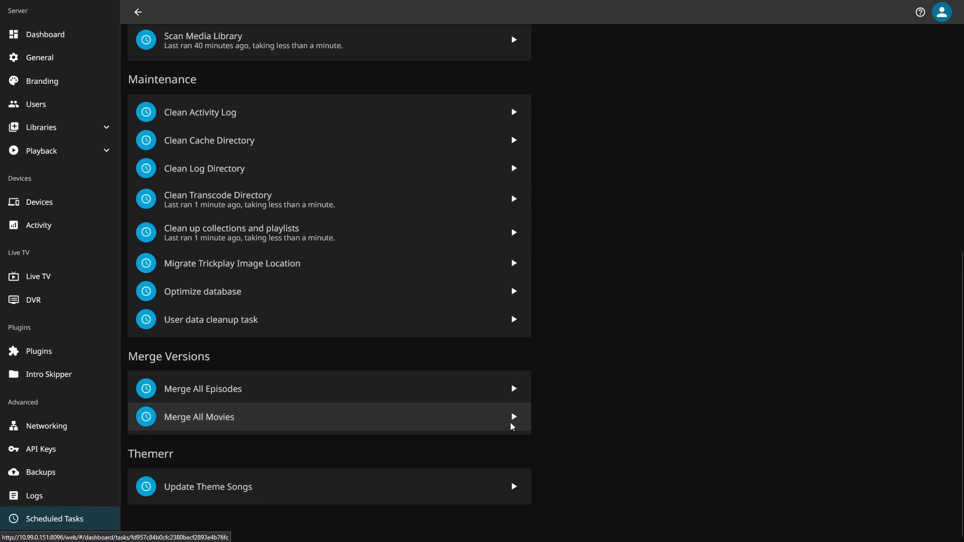
{"action": "left_click", "coordinate": [514, 388]}
{"action": "left_click", "coordinate": [513, 417]}
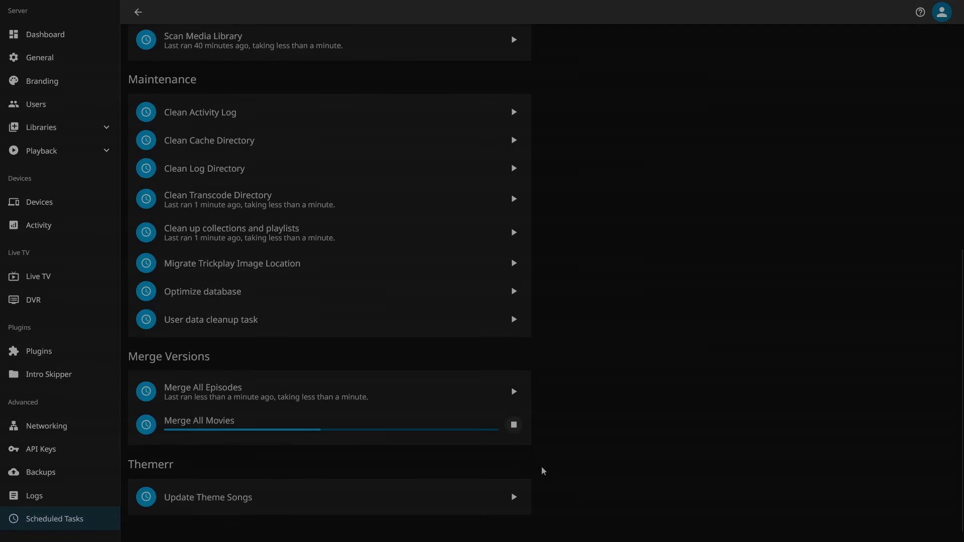